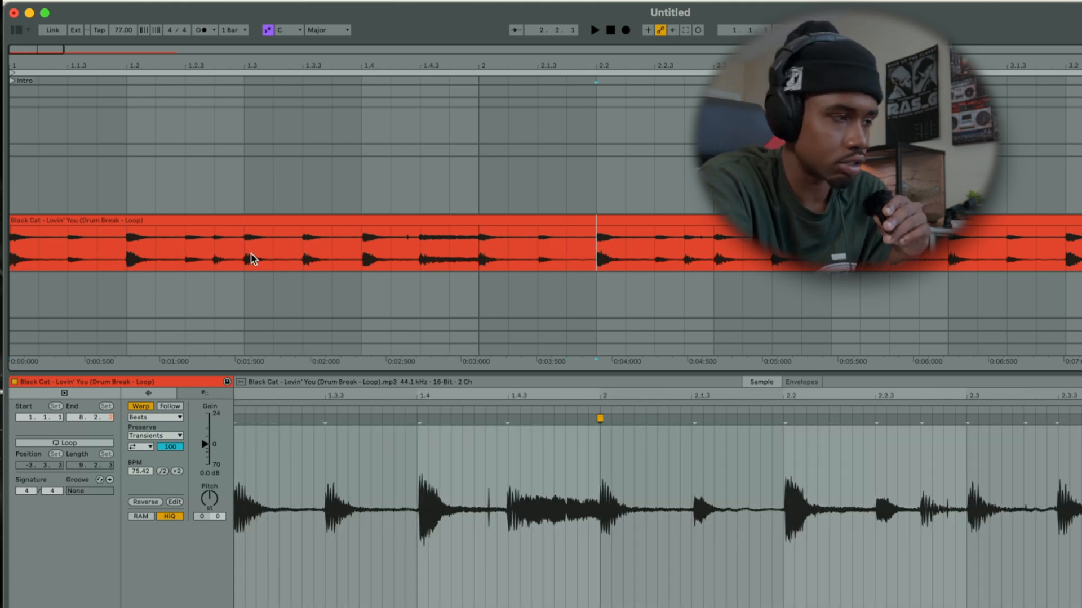
Play the drum break from its start and split off the first hit, from 1.1.1 to 1.1.3.
left_click(12, 243)
key("space")
key("space")
key("space")
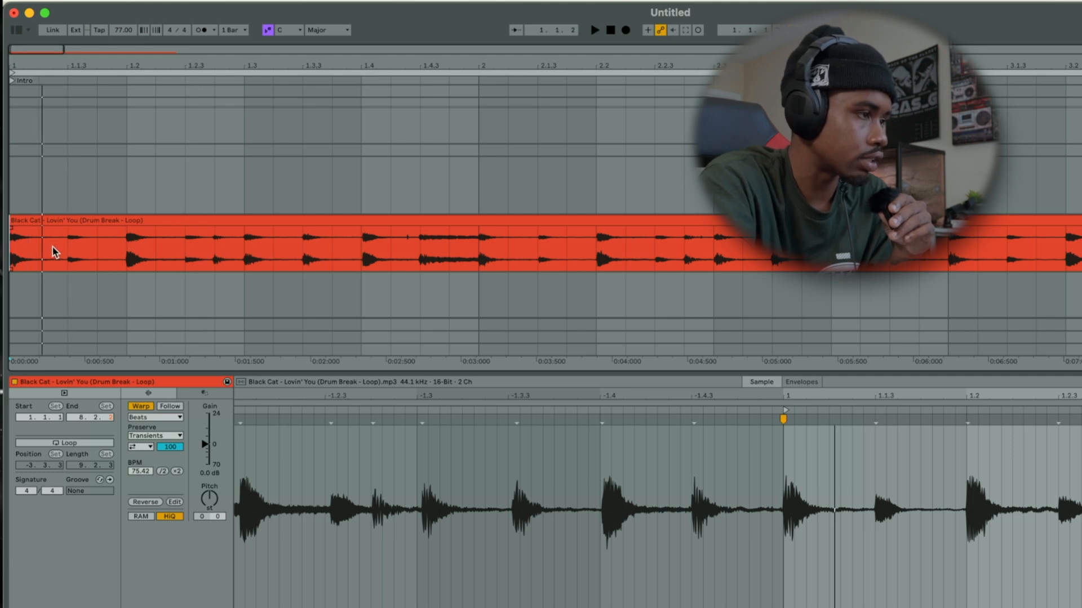
left_click_drag(12, 248, 68, 242)
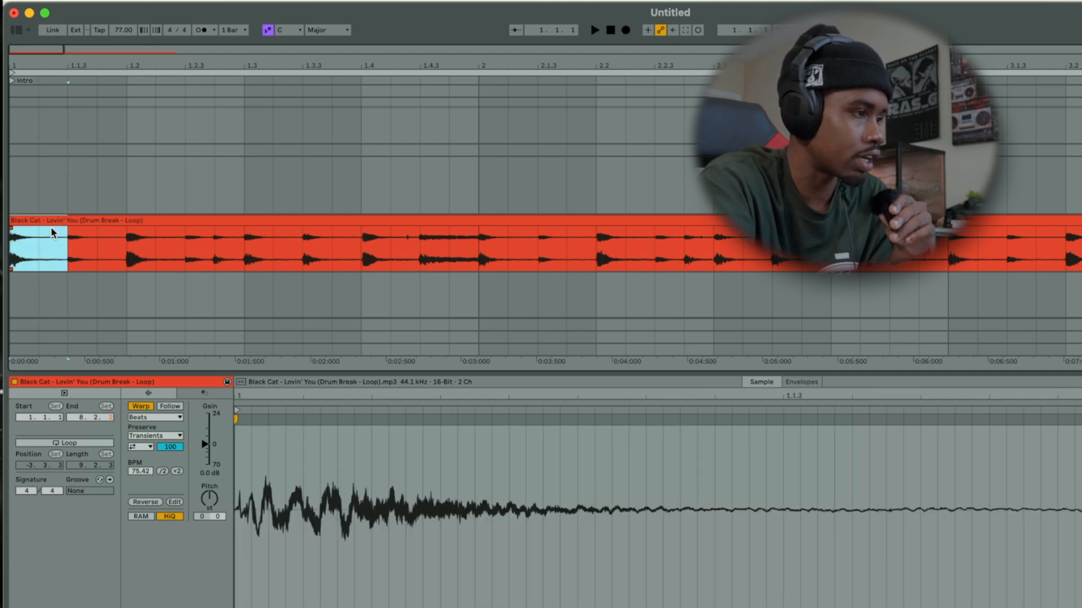
key("super+e")
Split the drum break's second hit, 1.1.3 to 1.2, and third hit, 1.2 to 1.2.3, into separate clips.
mouse_move(49, 224)
left_mouse_down()
mouse_move(100, 186)
mouse_move(278, 230)
mouse_move(266, 265)
mouse_move(51, 231)
left_mouse_up()
key("space")
left_click_drag(120, 238, 67, 241)
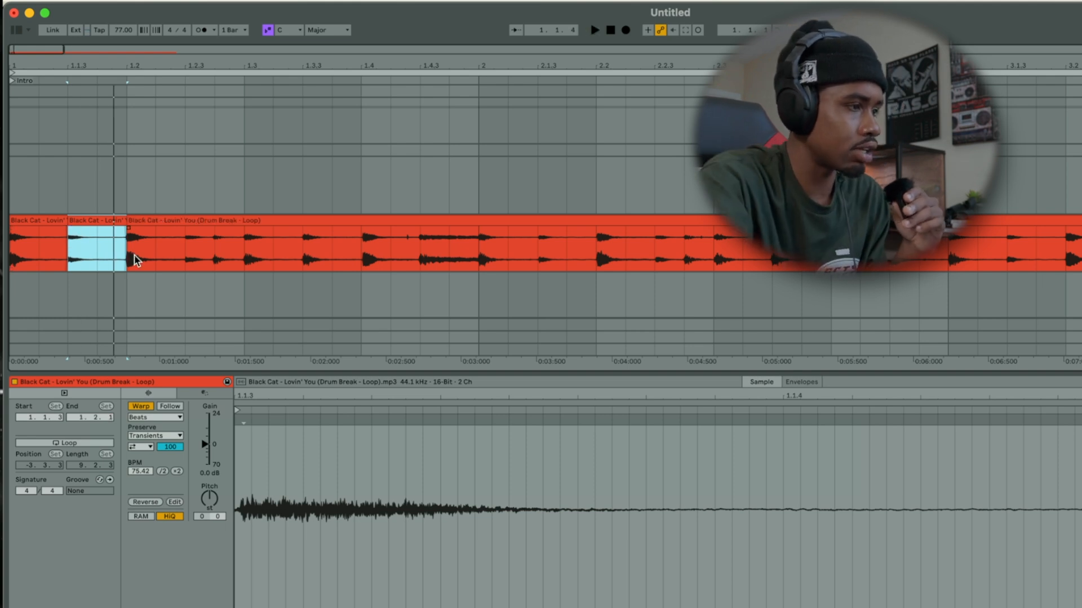
left_click_drag(135, 260, 191, 242)
key("space")
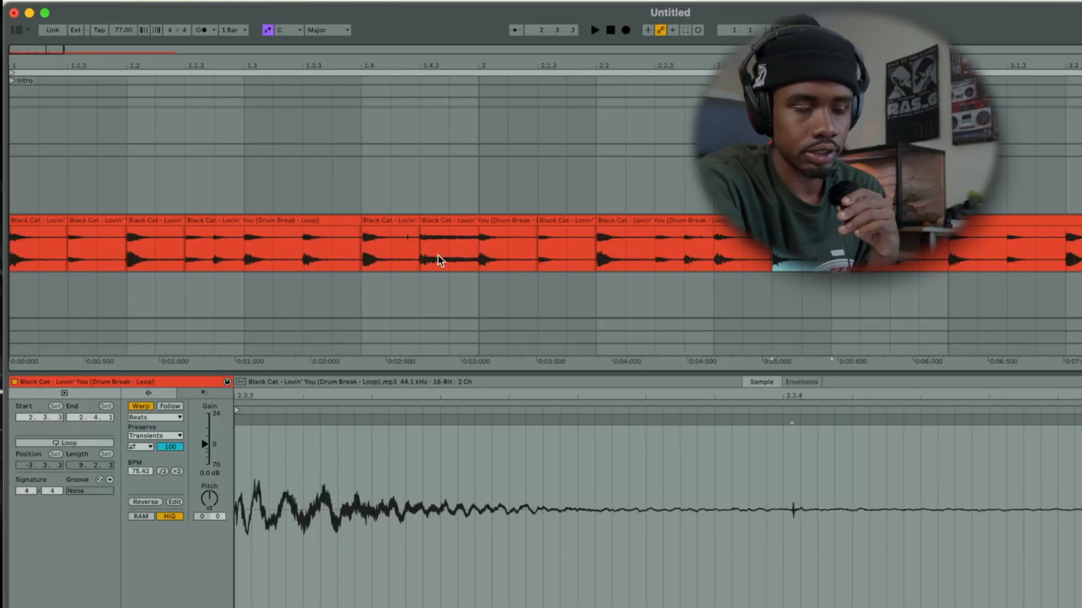
Delete the unwanted sections of the drum break, keeping only the six isolated drum hits.
left_click(773, 264)
key("Delete")
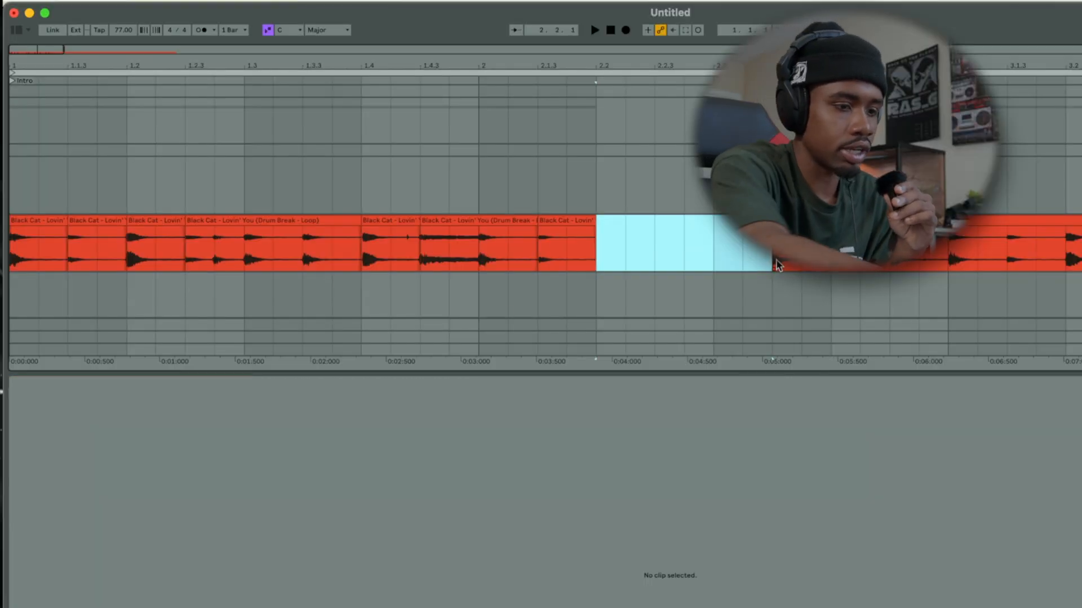
left_click(777, 262)
key("Delete")
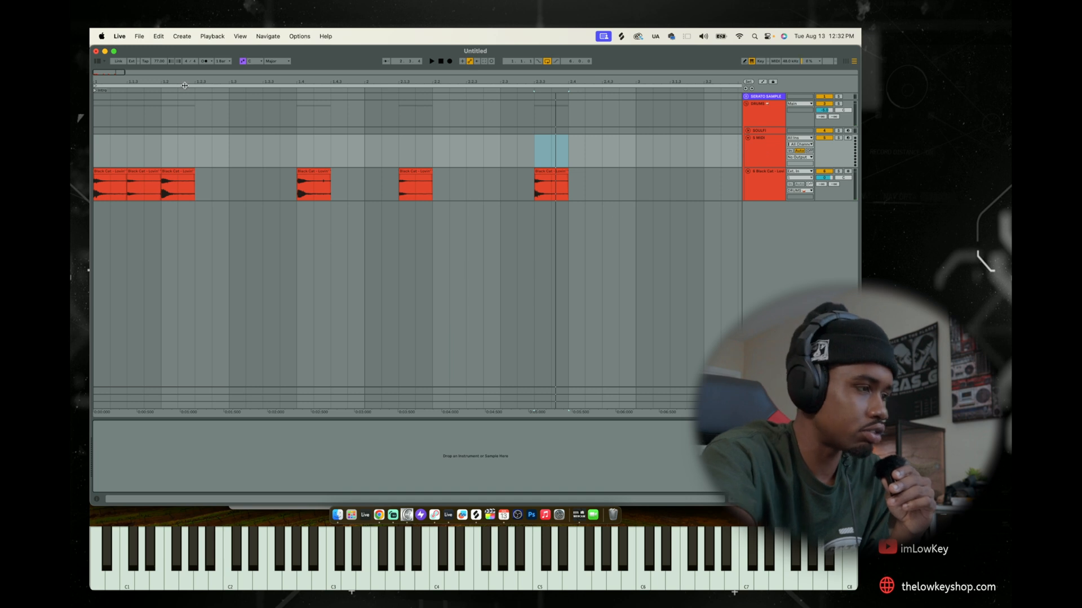
Show the browser and load an empty Drum Rack onto the MIDI track above the drum break.
left_click_drag(97, 72, 99, 68)
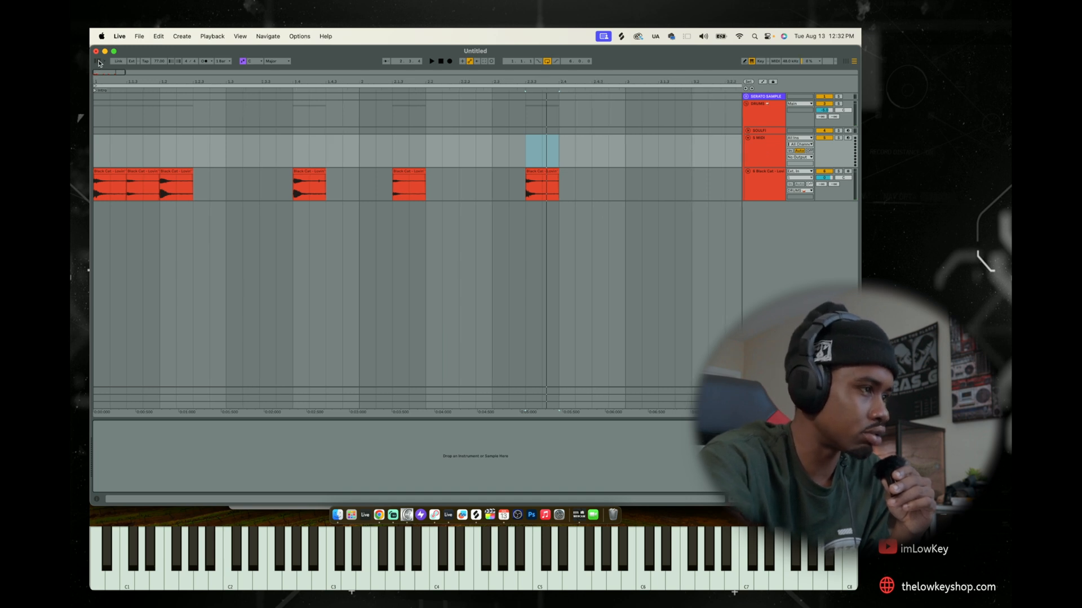
left_click(99, 62)
double_click(165, 164)
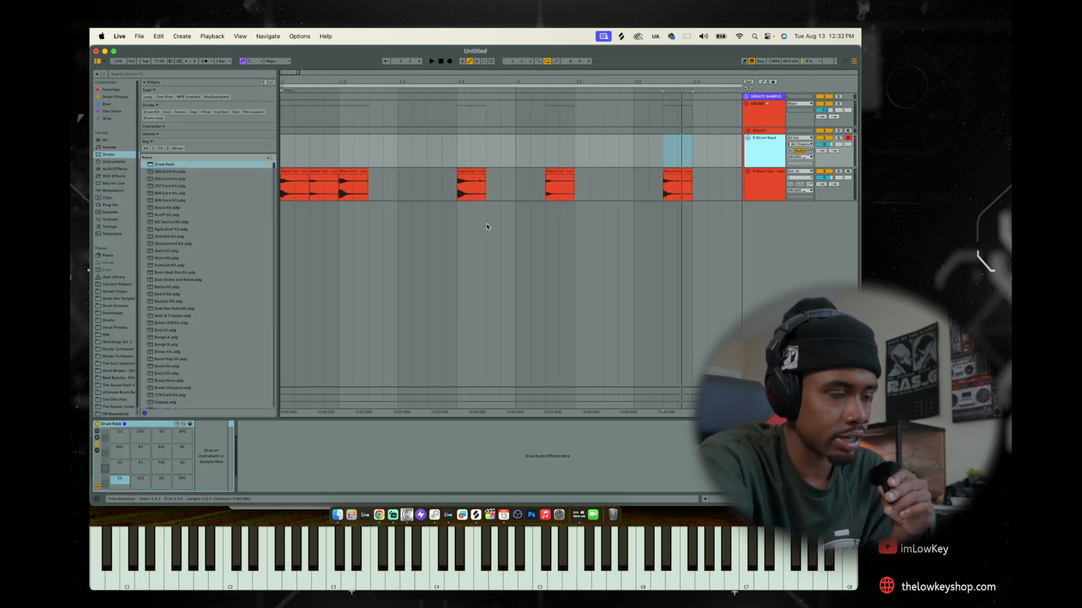
Place the six sliced hits on Drum Rack pads C1 to F1 and delete the original Black Cat audio track.
left_click_drag(289, 169, 120, 479)
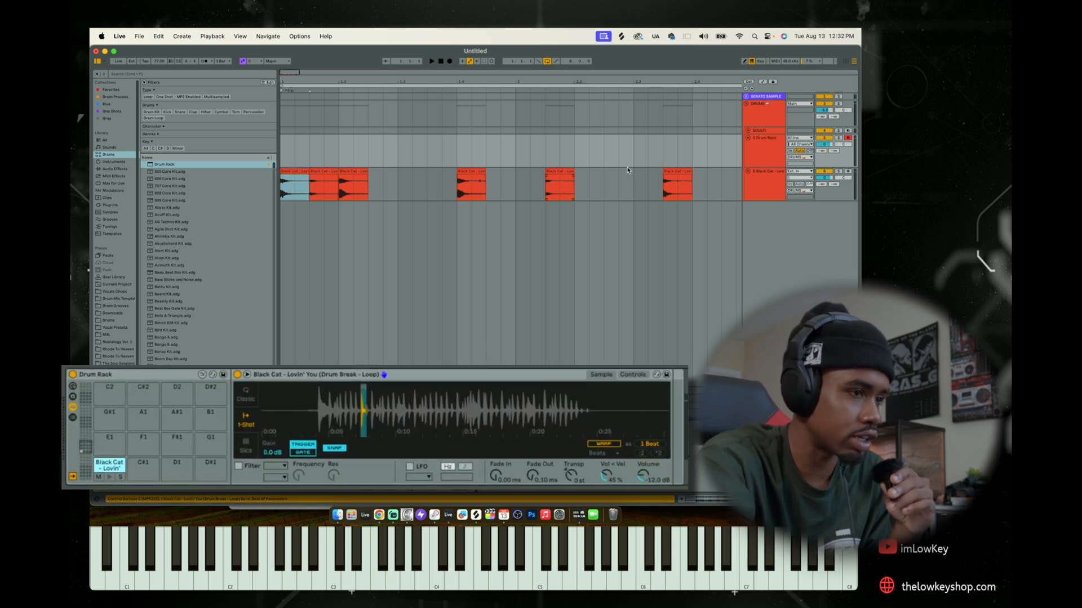
left_click_drag(679, 170, 144, 464)
left_click_drag(342, 171, 211, 466)
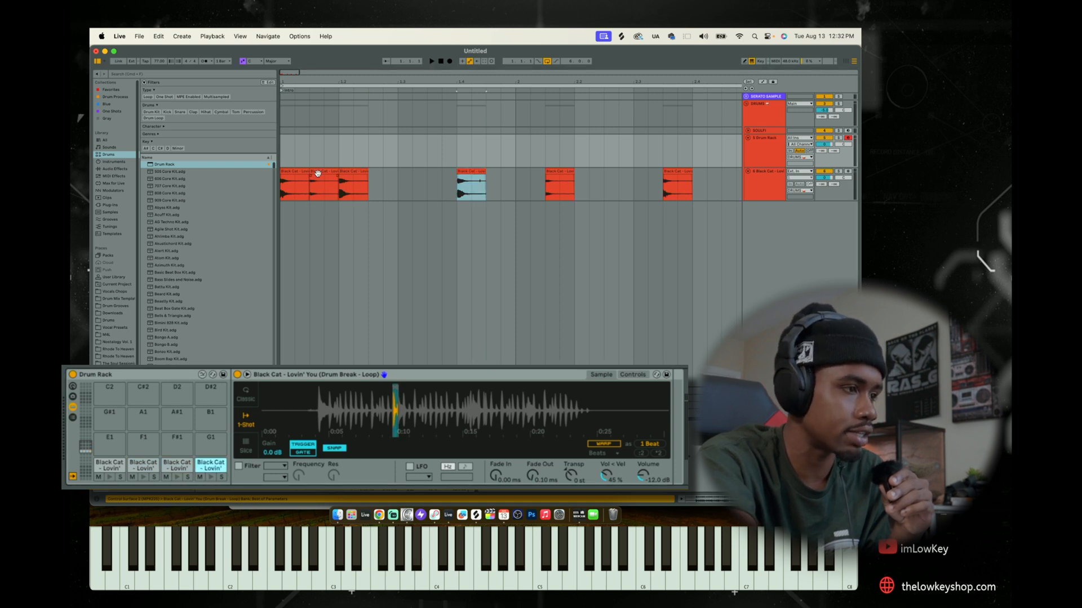
left_click(317, 173)
left_click(559, 186)
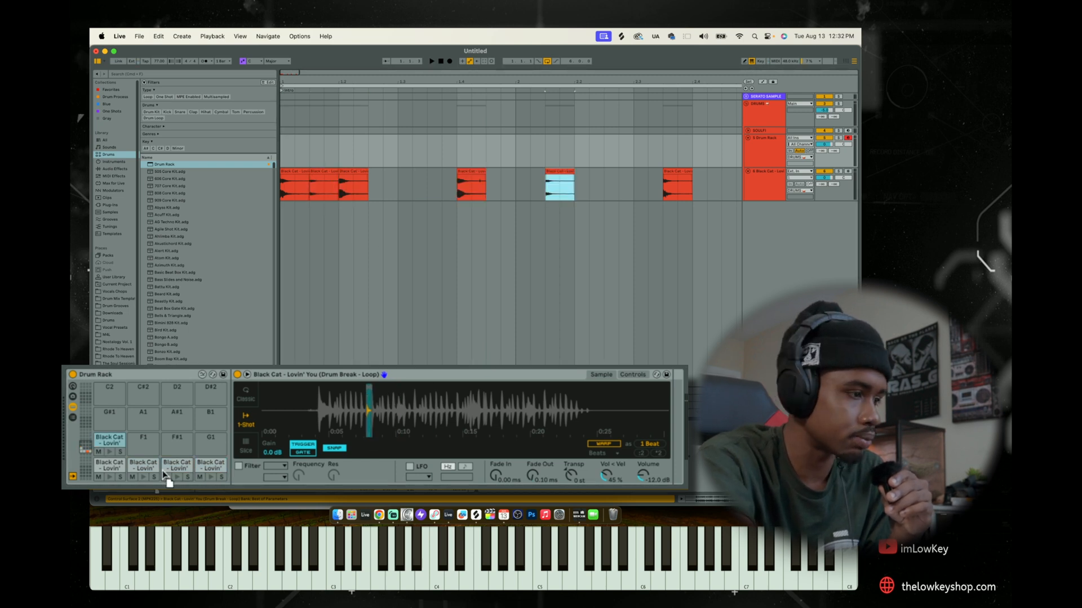
left_click(771, 189)
key("Delete")
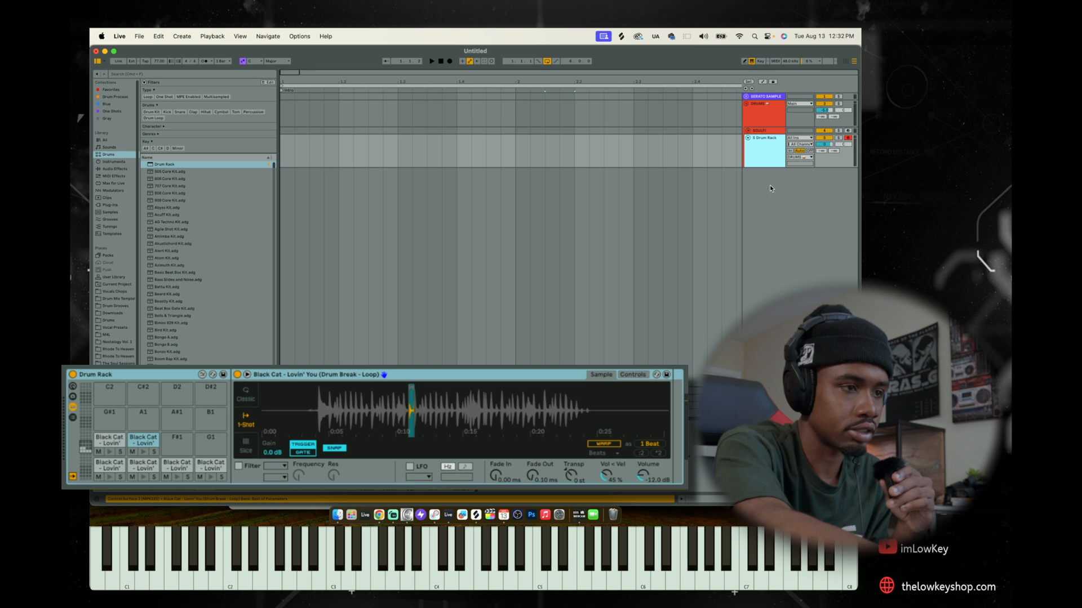
Audition the pads, zoom in on the C1 pad's sample waveform and set its fade out to 328 ms.
left_click(103, 477)
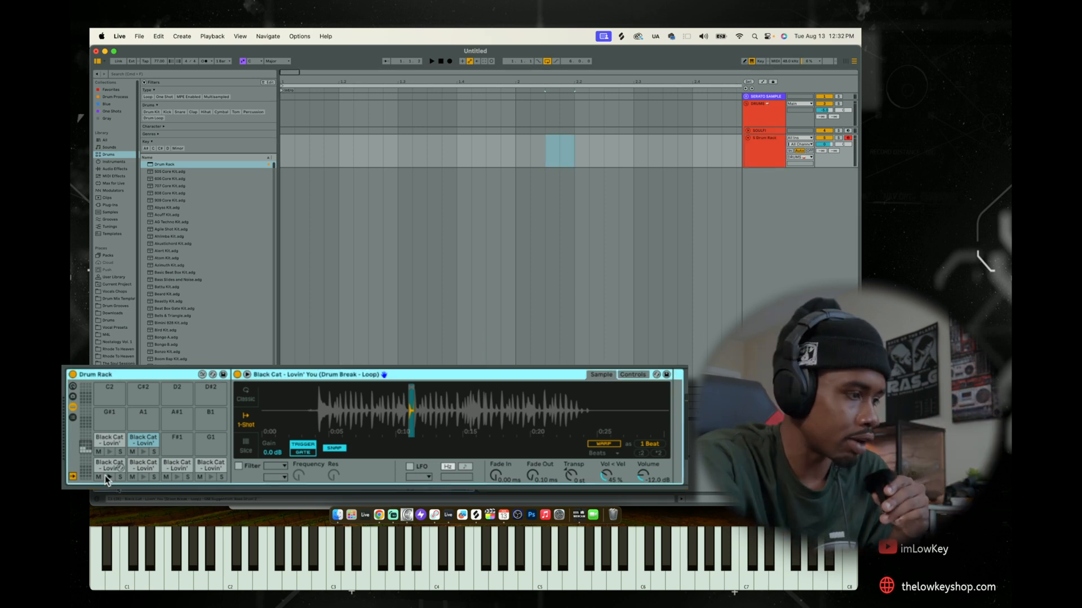
left_click(247, 374)
left_click_drag(375, 205, 482, 198)
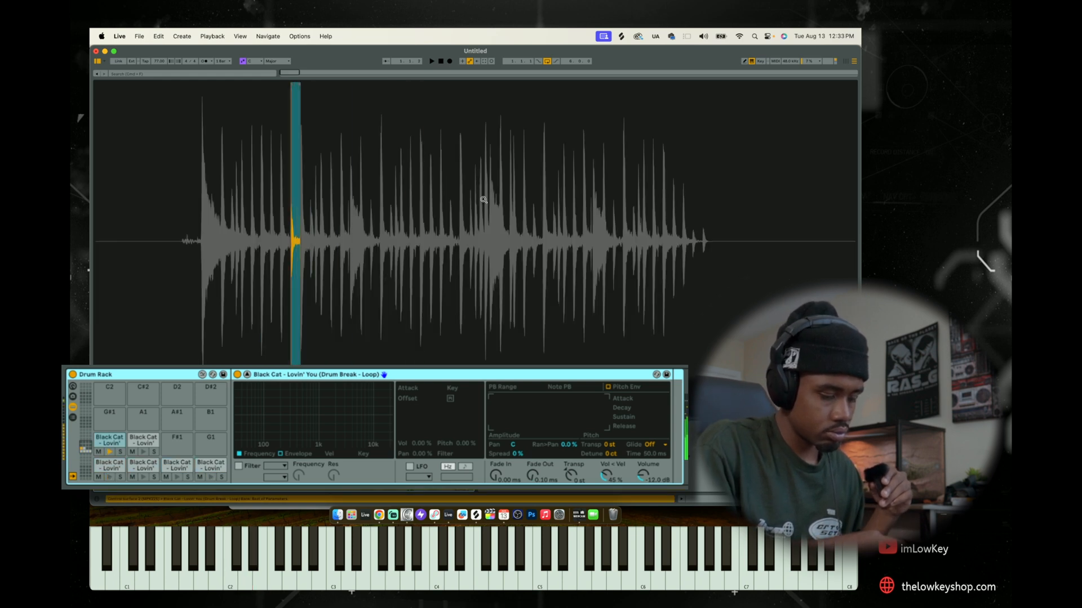
scroll(483, 199, "up", 5)
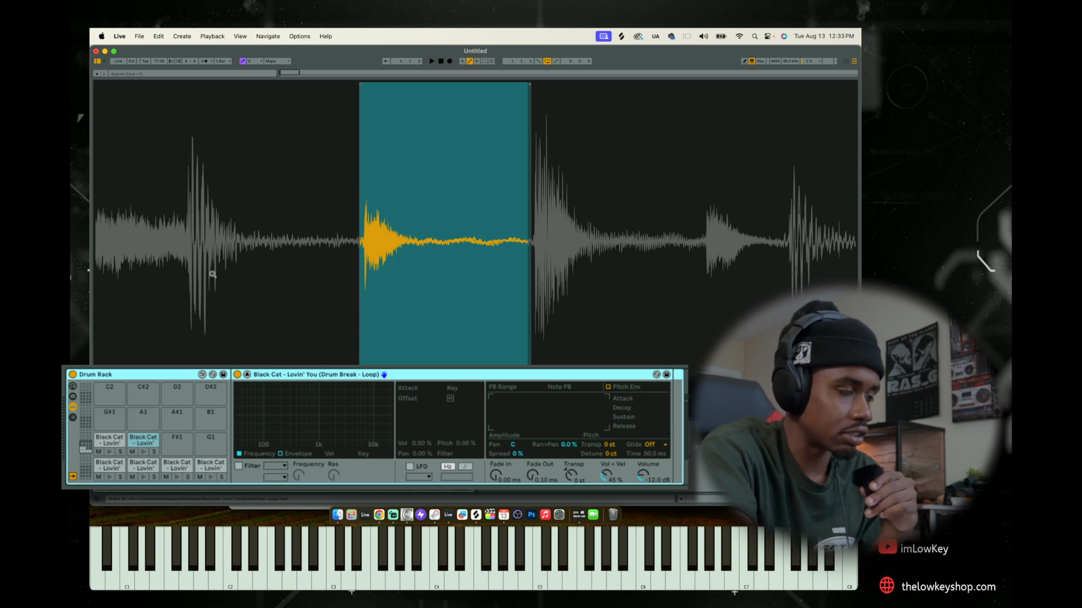
left_click(247, 375)
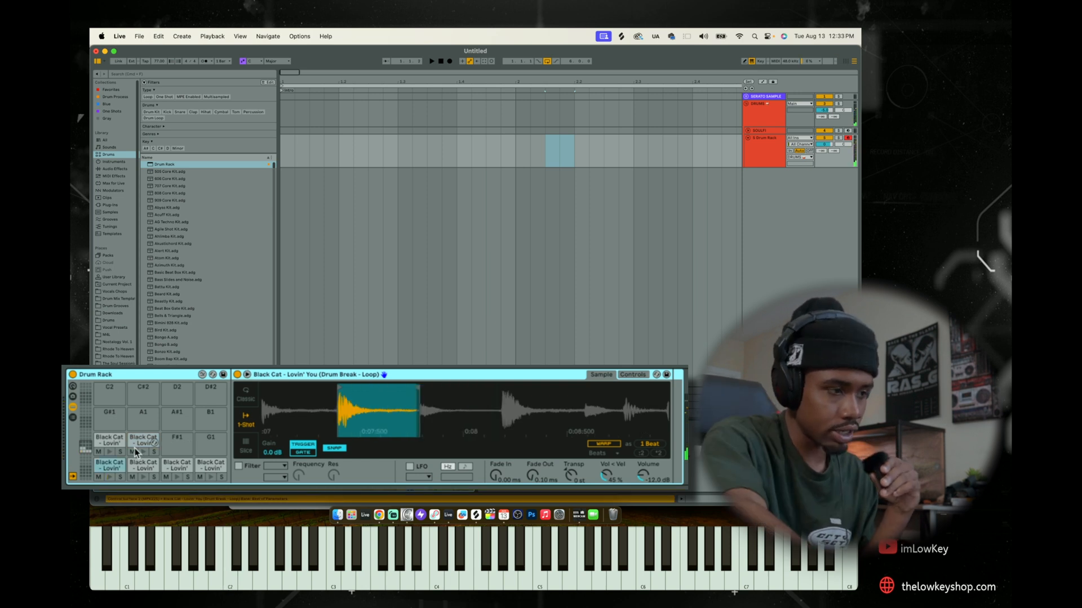
left_click_drag(530, 475, 531, 445)
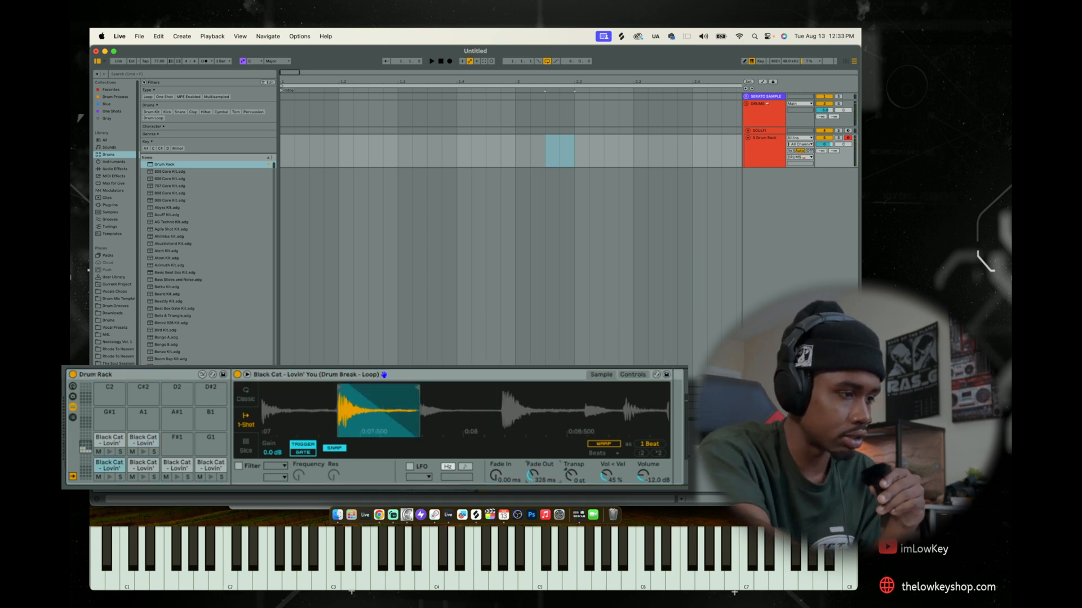
Adjust the C#1 pad's sample end to just before the next hit and its fade out to 301 ms.
left_click_drag(382, 417, 379, 393)
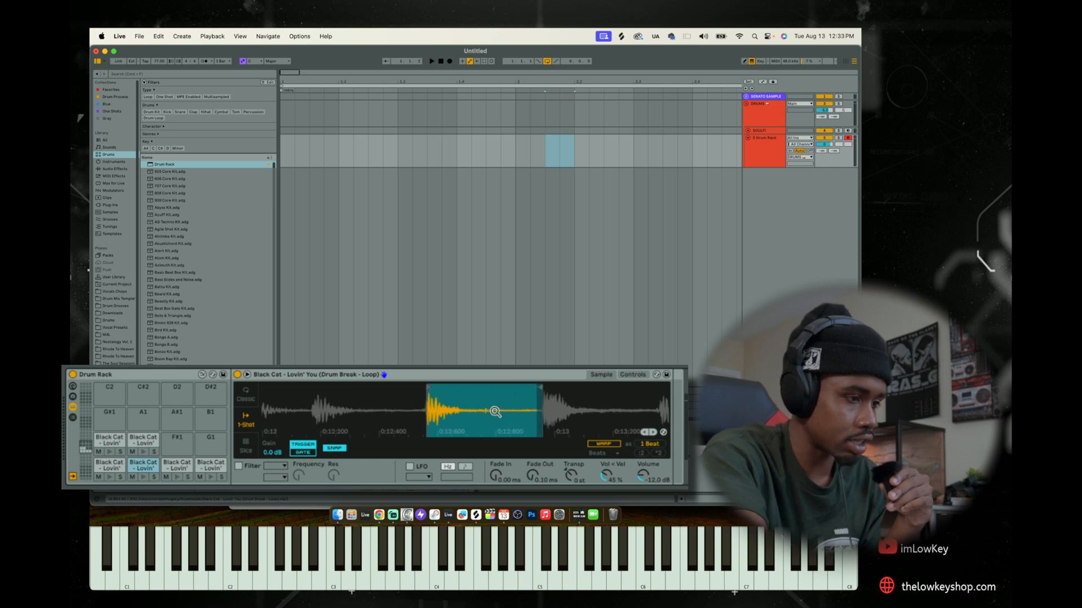
left_click_drag(540, 389, 490, 396)
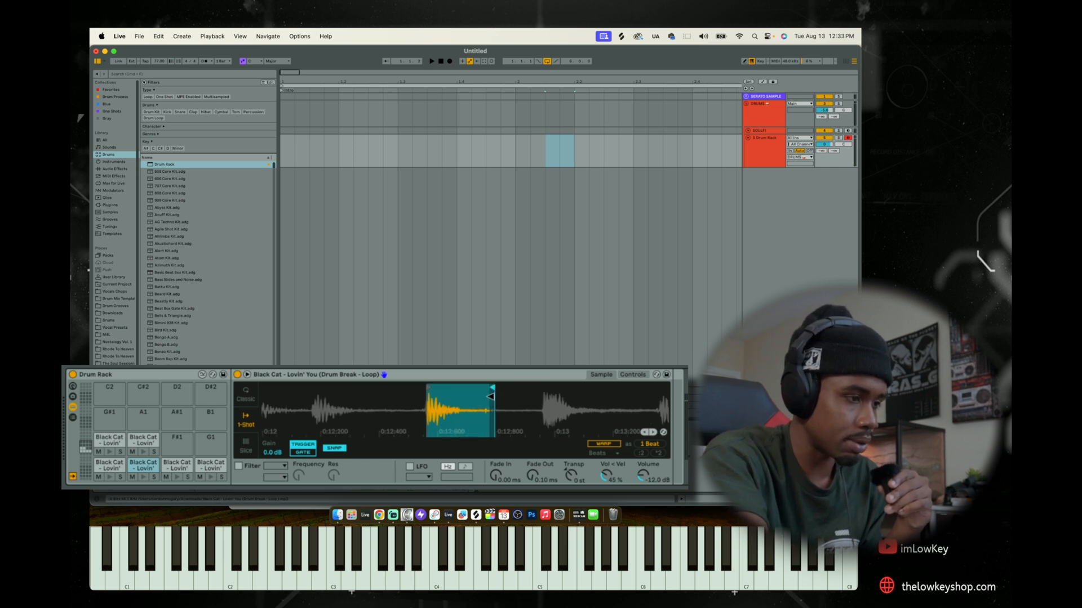
left_click_drag(529, 463, 530, 445)
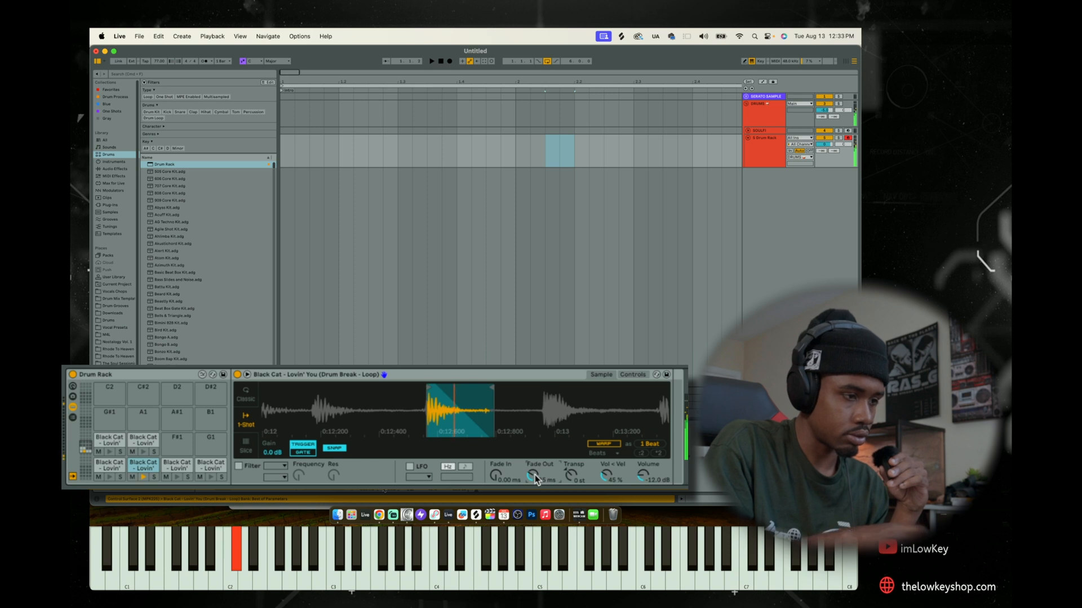
left_click_drag(491, 384, 494, 384)
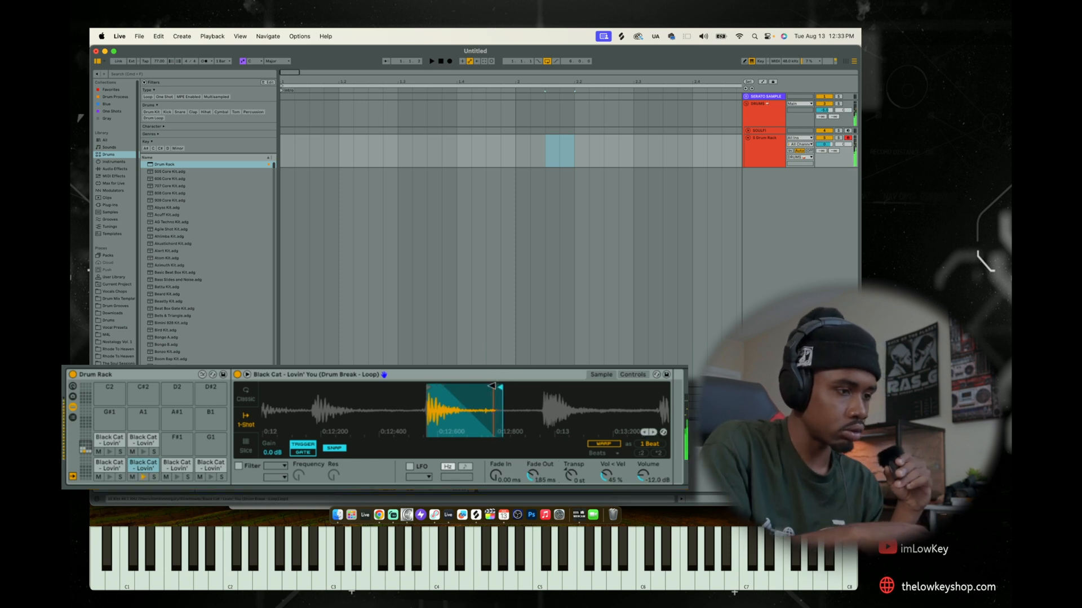
left_click_drag(491, 386, 538, 386)
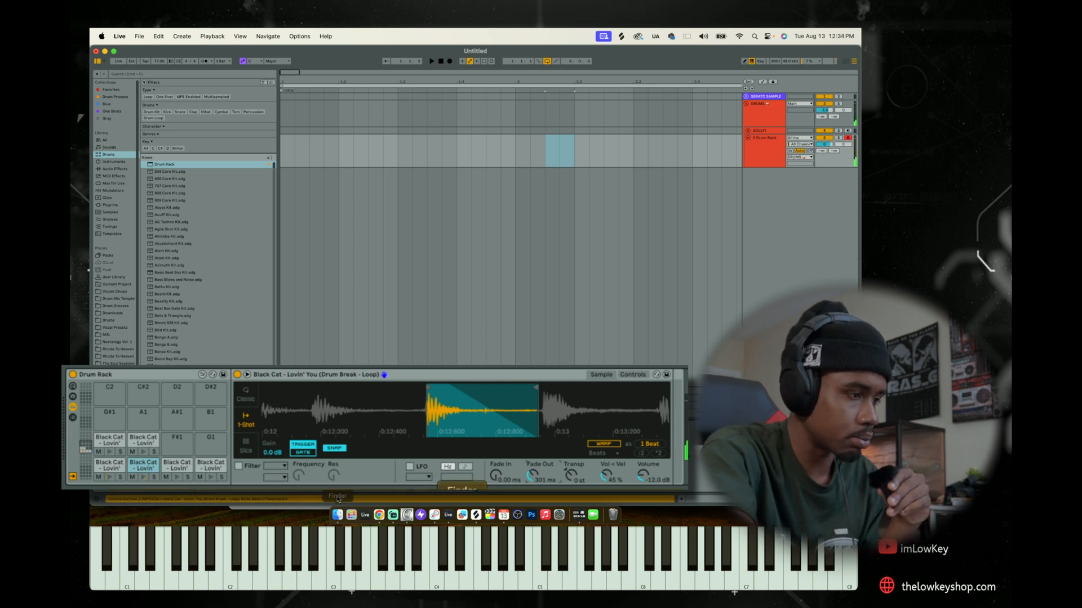
Trim the D1 pad's sample with a 205 ms fade out, and set the F1 pad's fade out to 313 ms.
left_click(119, 467)
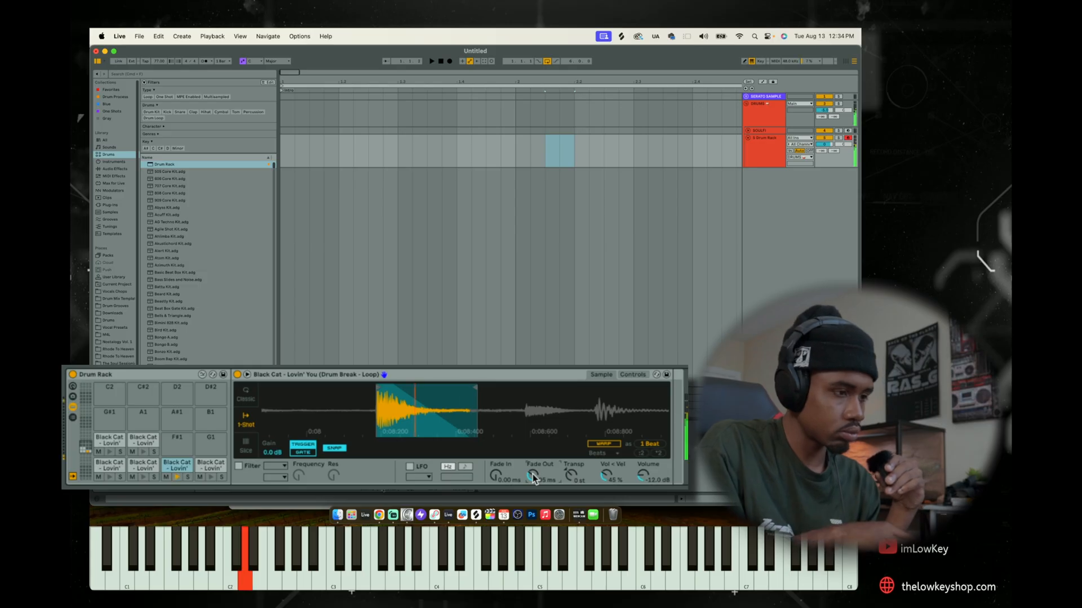
left_click_drag(500, 394, 500, 388)
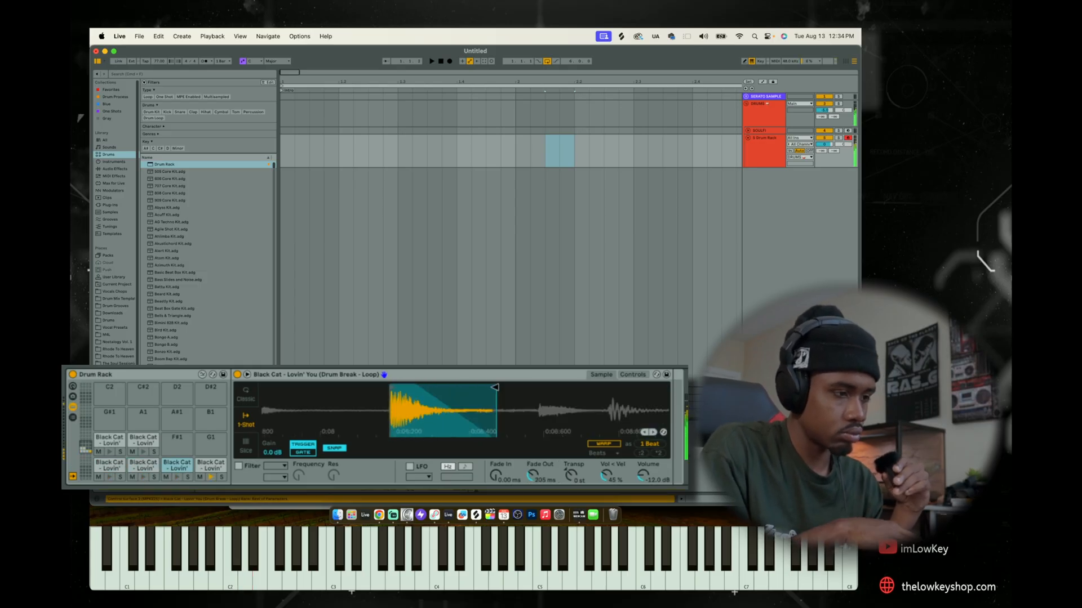
left_click_drag(386, 396, 486, 445)
left_click_drag(532, 476, 533, 475)
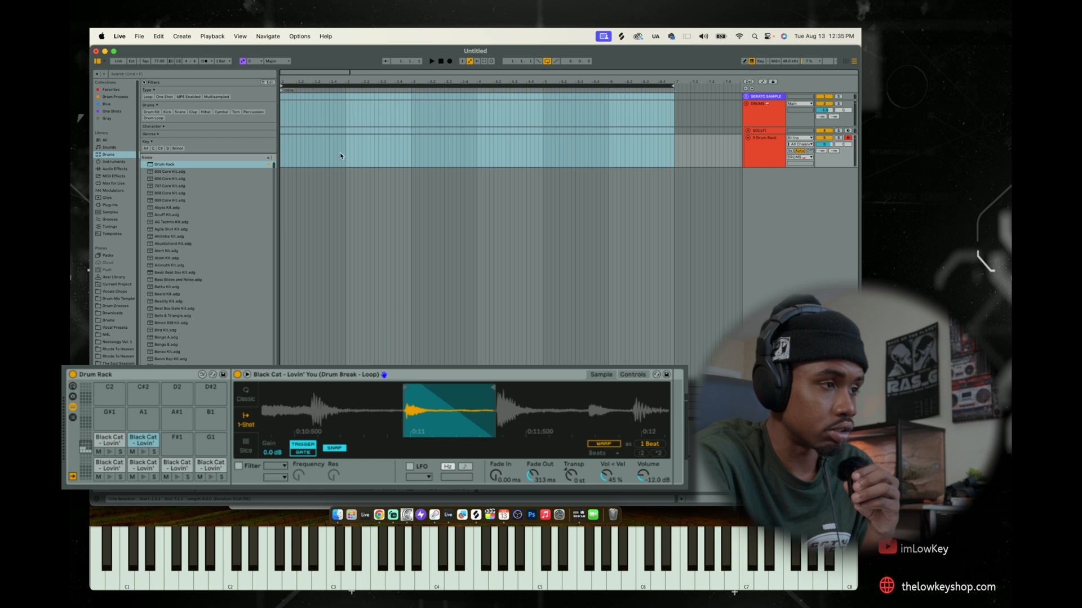
Set the arrangement grid to 1 Bar, insert a one-bar MIDI clip on the Drum Rack track and shorten the loop to that bar.
right_click(343, 156)
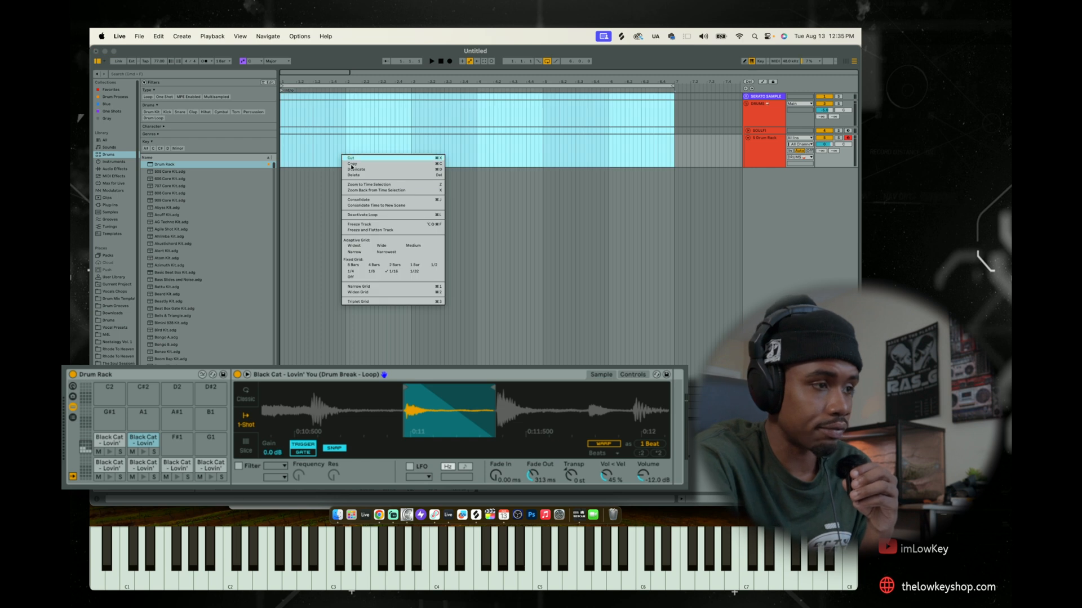
left_click(415, 264)
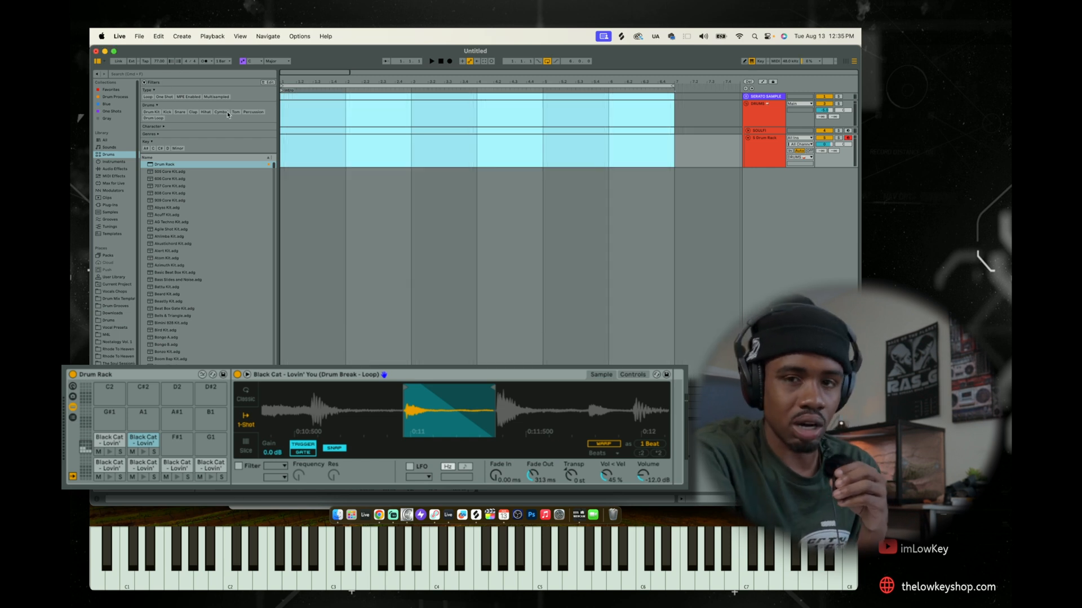
left_click(299, 156)
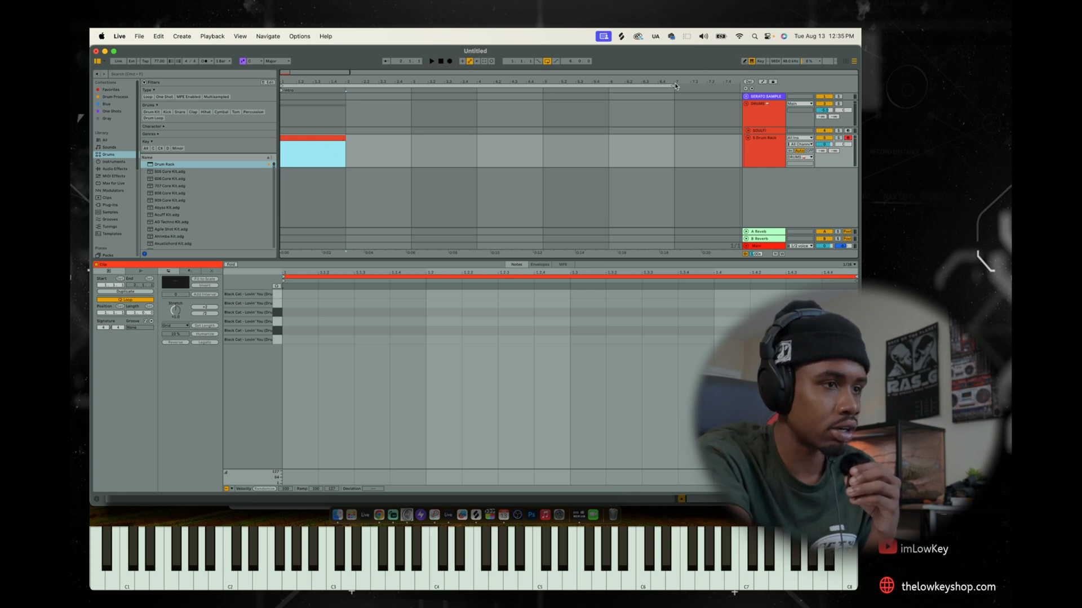
left_click_drag(670, 87, 345, 86)
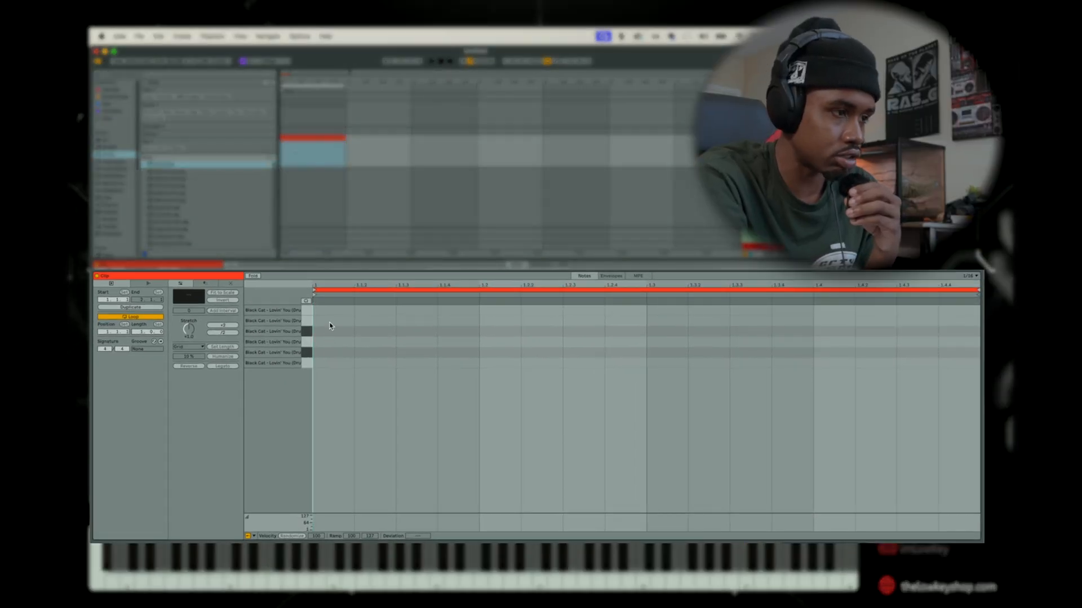
Add hi-hat notes at 1.1.1 on the E1 row and 1.1.3 on the F1 row, and duplicate the pair across the bar.
double_click(329, 324)
double_click(423, 310)
left_click_drag(469, 310, 315, 338)
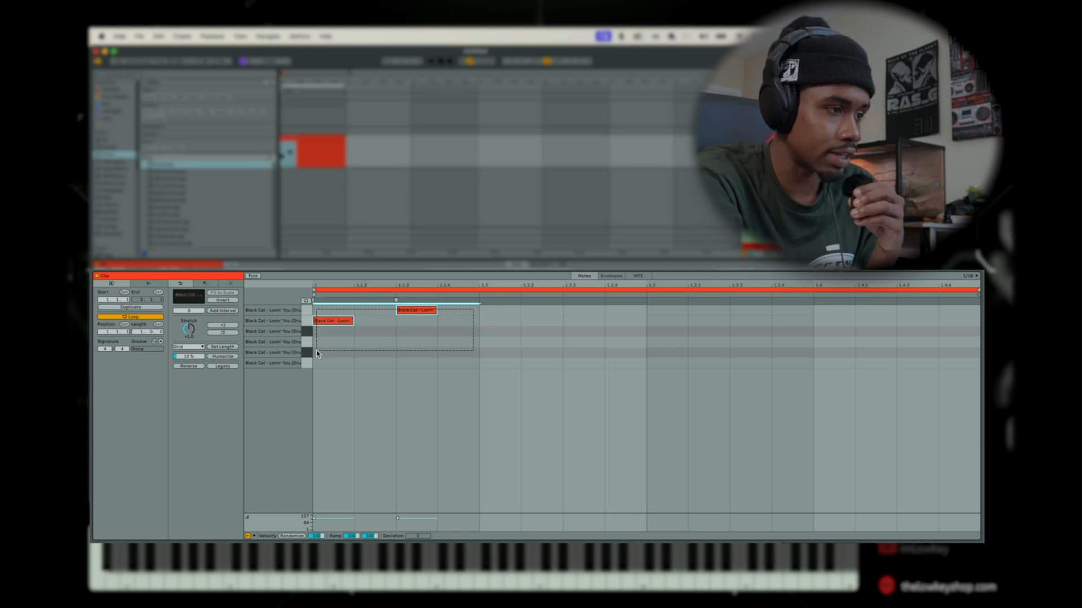
key("ctrl+d")
key("ctrl+d")
key("ctrl+d")
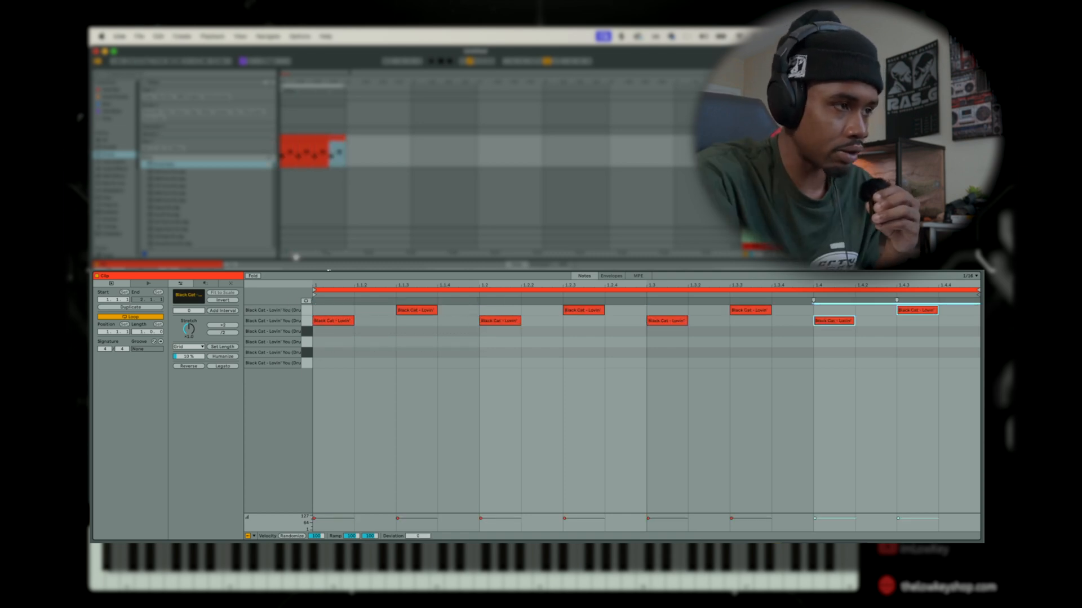
Play the clip, lower the velocity of all hi-hat notes on the F1 row and nudge them slightly later in time.
left_click(307, 140)
key("space")
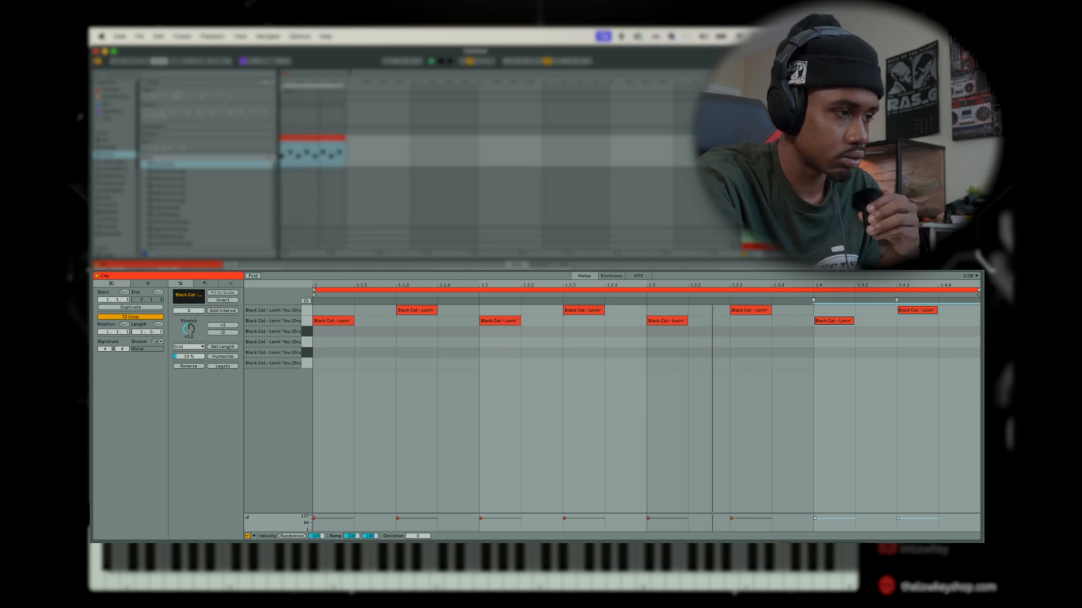
left_click(304, 312)
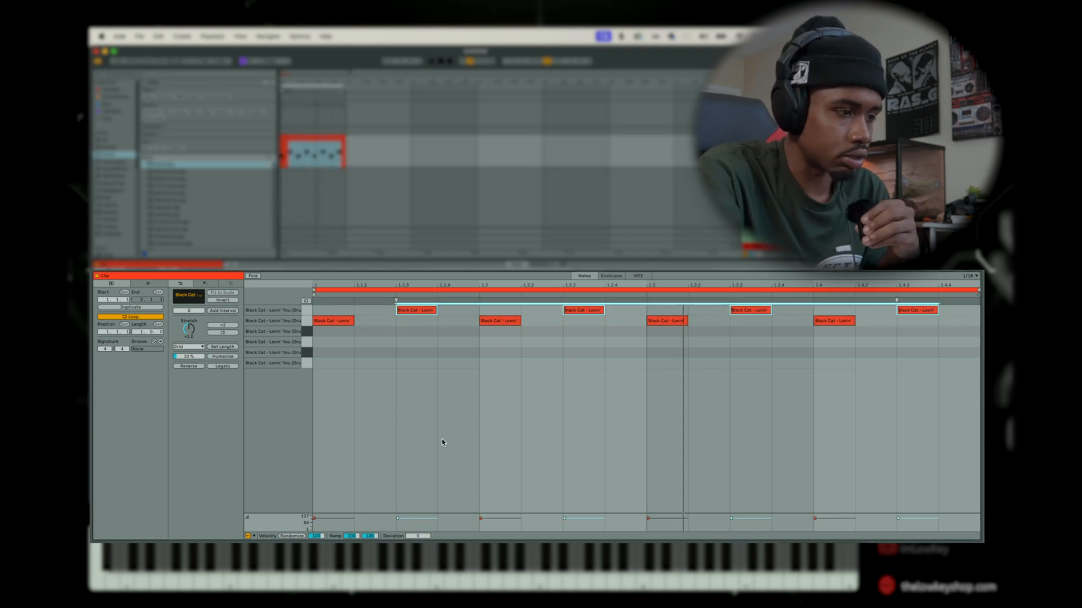
left_click_drag(395, 524, 395, 529)
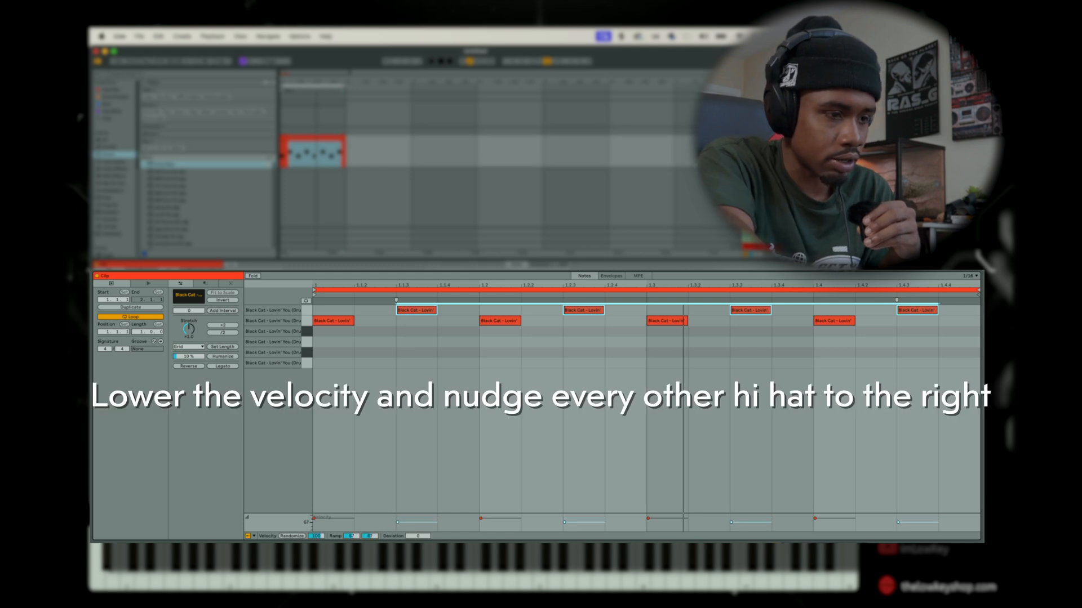
left_click_drag(409, 314, 412, 317)
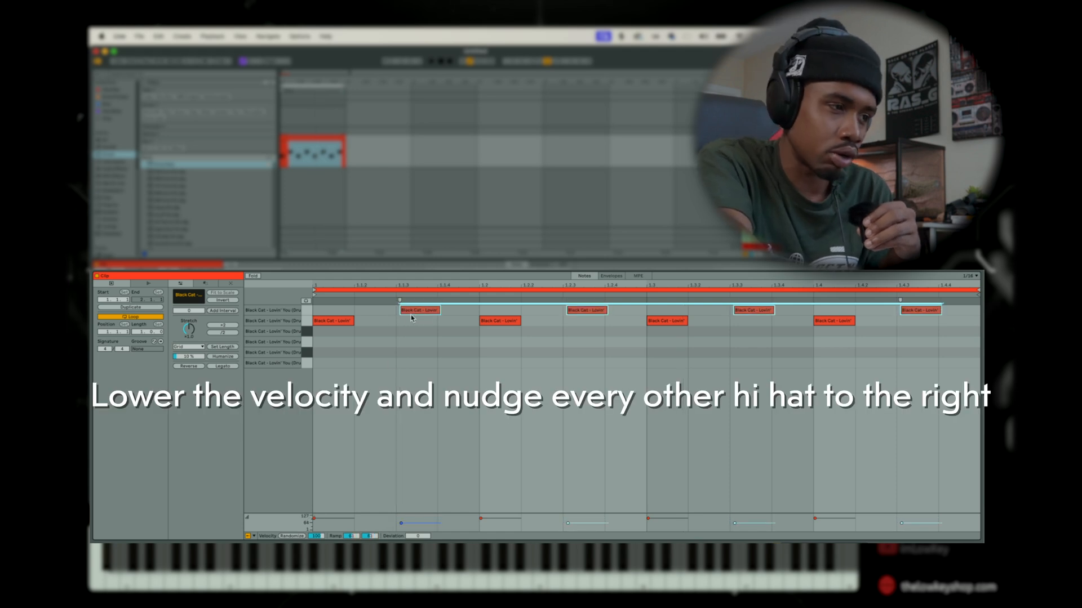
Select all hi-hat notes on the E1 row, nudge them slightly later off the grid and humanize their timing.
scroll(323, 309, "up", 3)
left_click(307, 323, "shift")
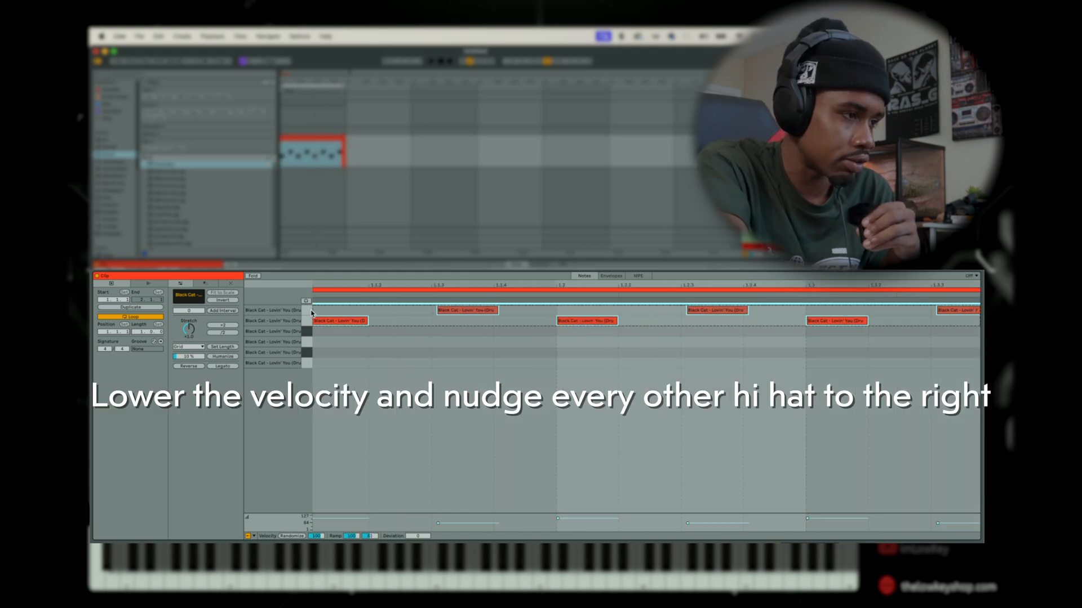
left_click_drag(324, 319, 327, 321)
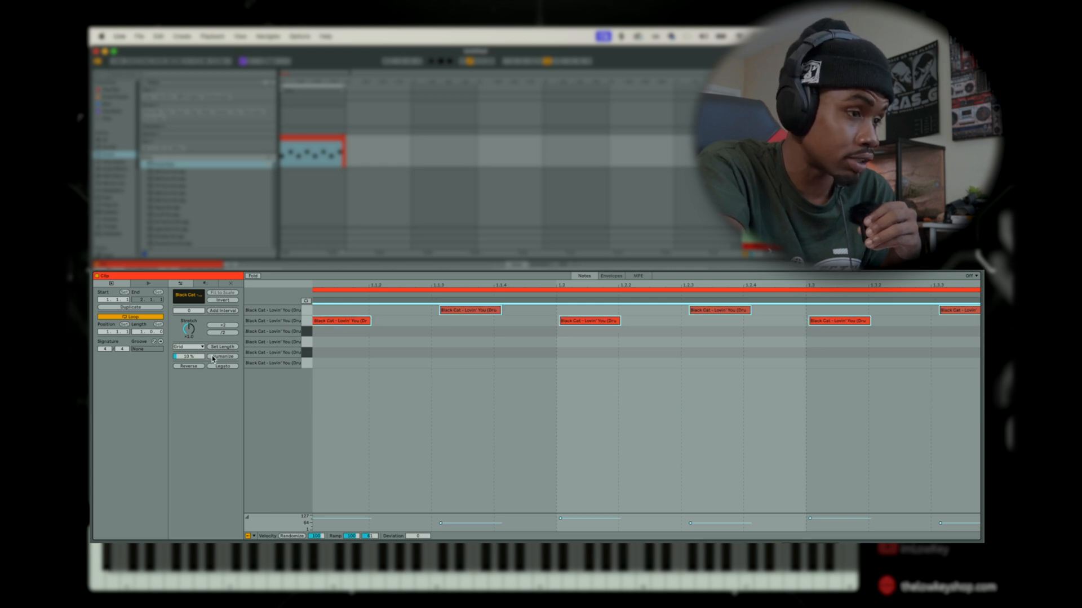
left_click(213, 359)
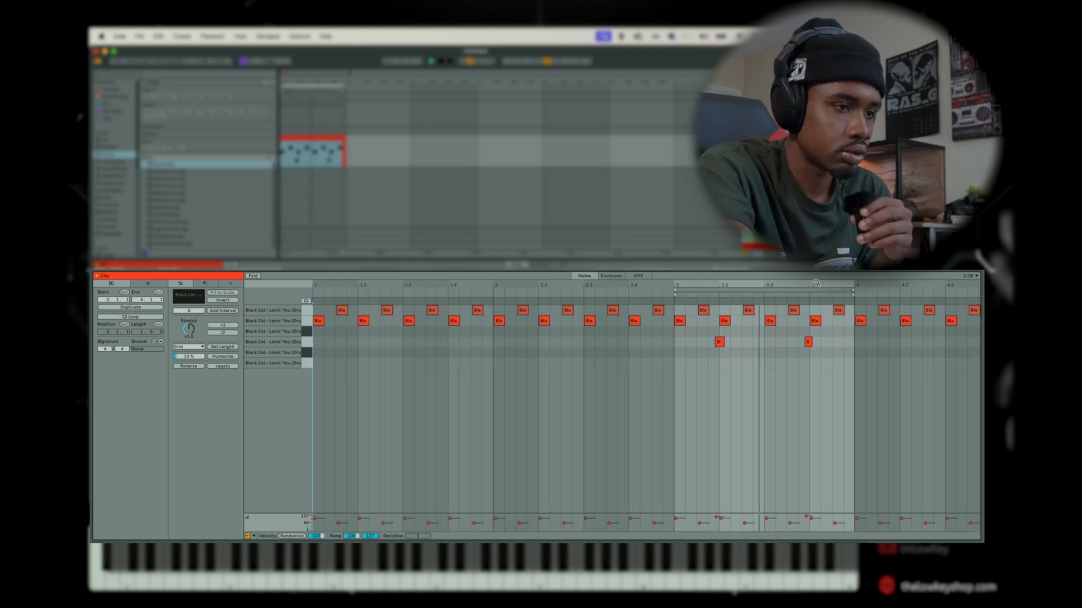
Examine how the D1-row notes sit against the grid and the hi-hats, and play the loop.
scroll(795, 345, "up", 3)
left_click(795, 344)
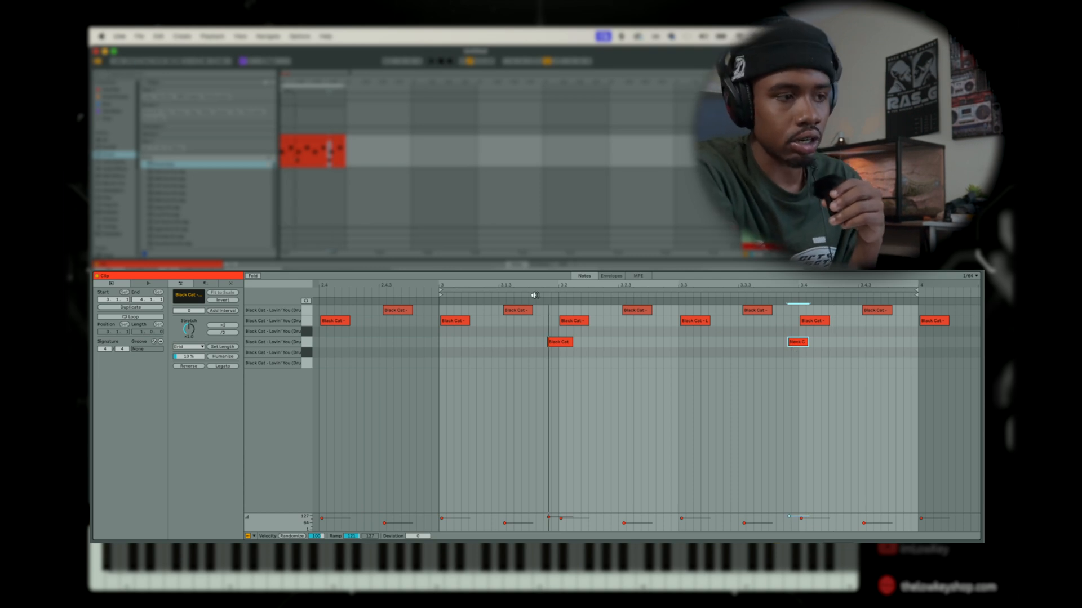
left_click_drag(556, 290, 573, 345)
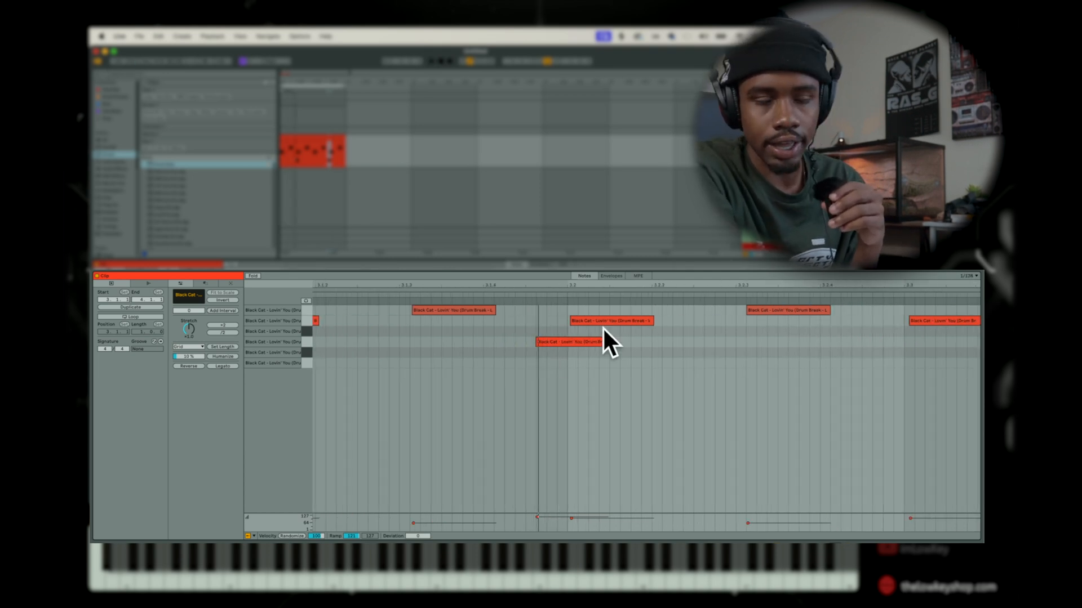
left_click_drag(598, 284, 504, 404)
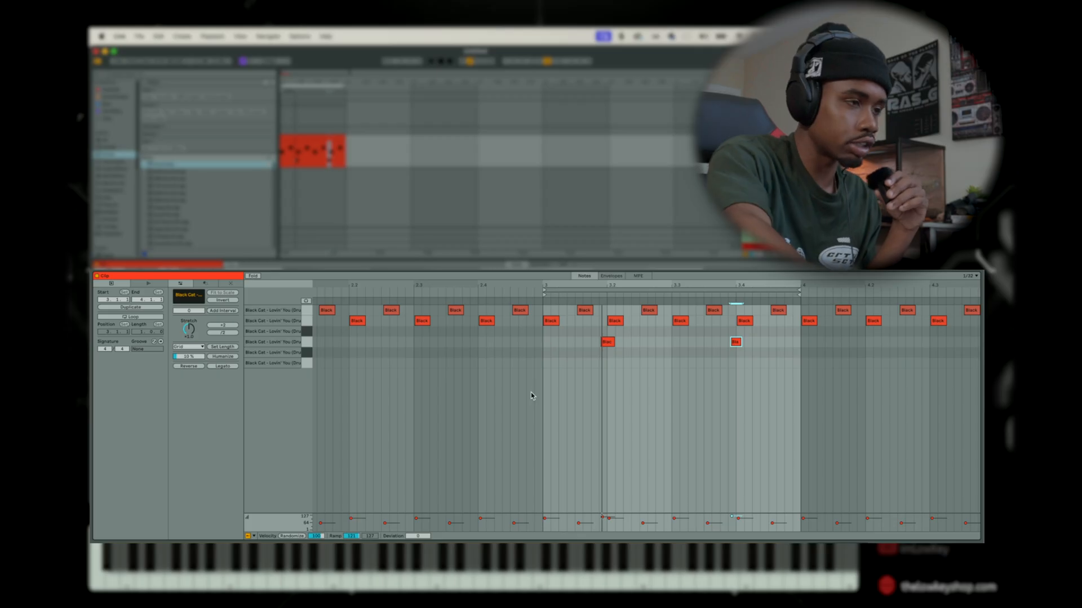
key("space")
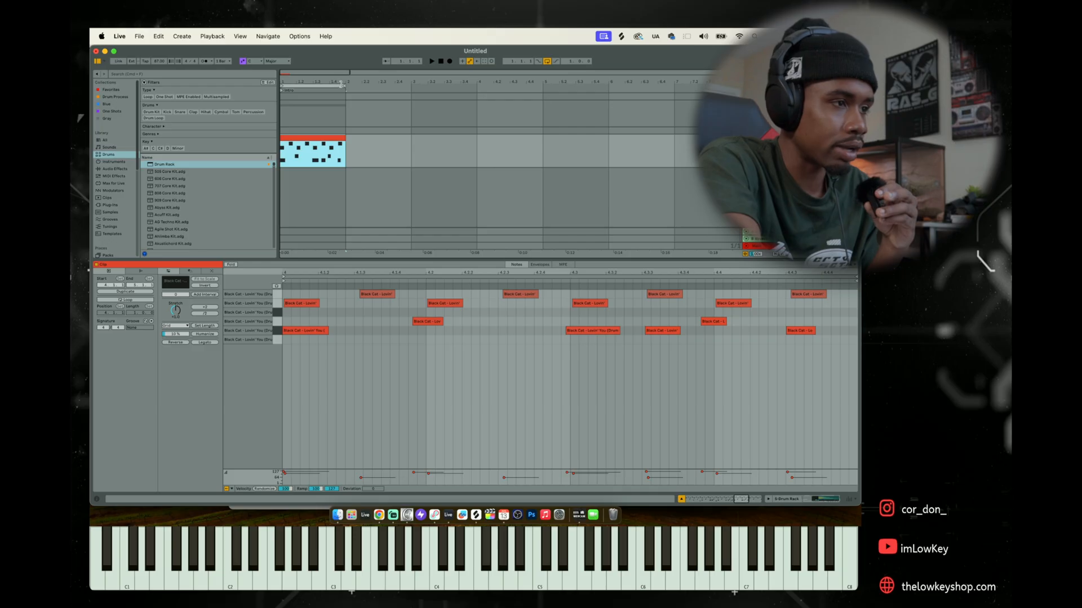
Replace the one-bar drum clip with a new hi-hat recording over a two-bar arrangement loop.
left_click_drag(342, 85, 409, 87)
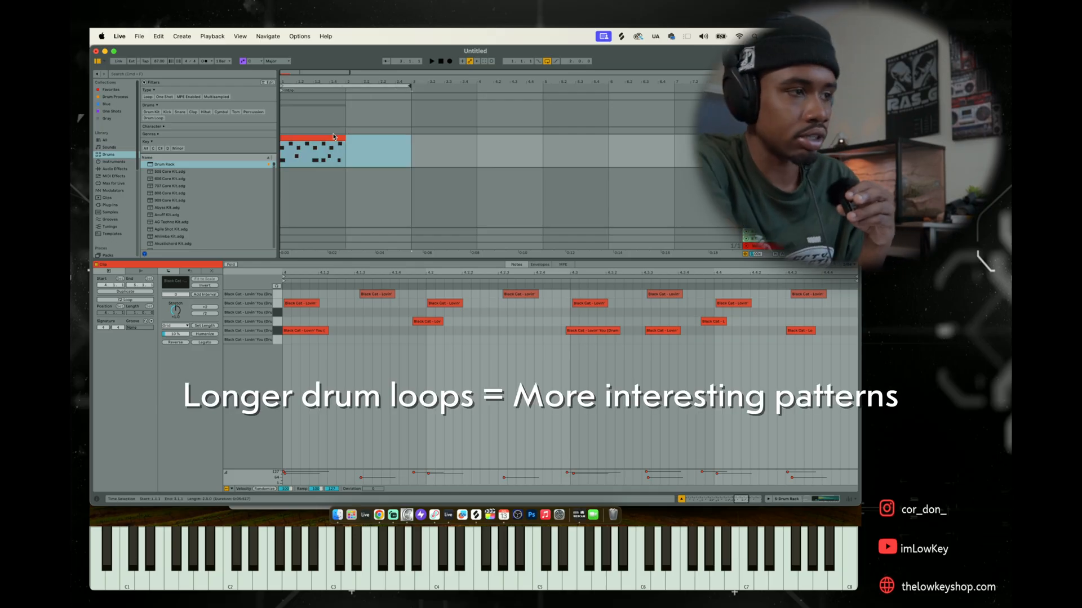
left_click(333, 136)
key("Delete")
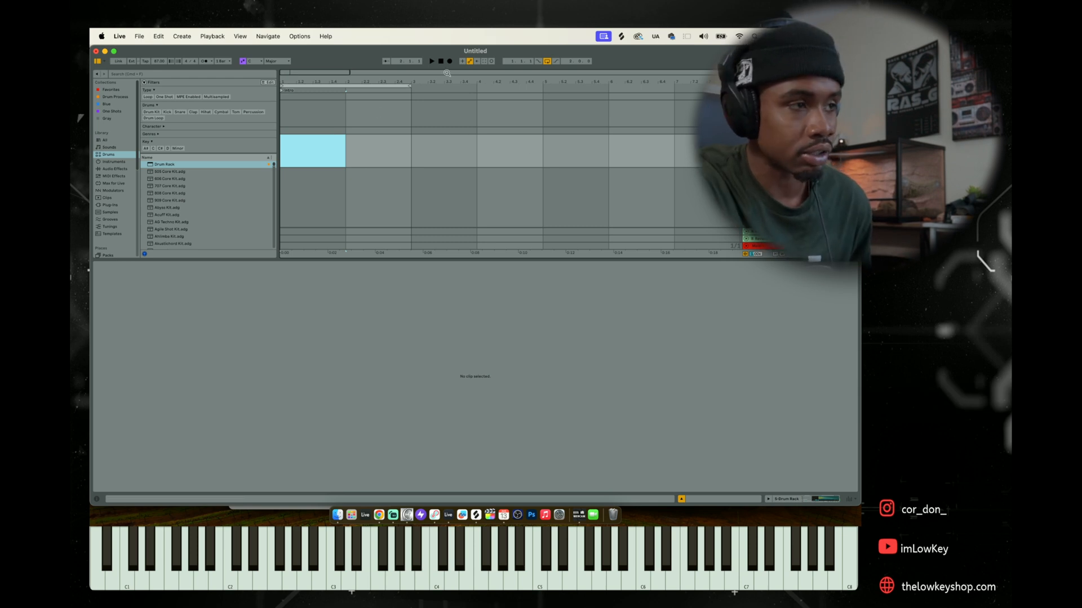
left_click(370, 86)
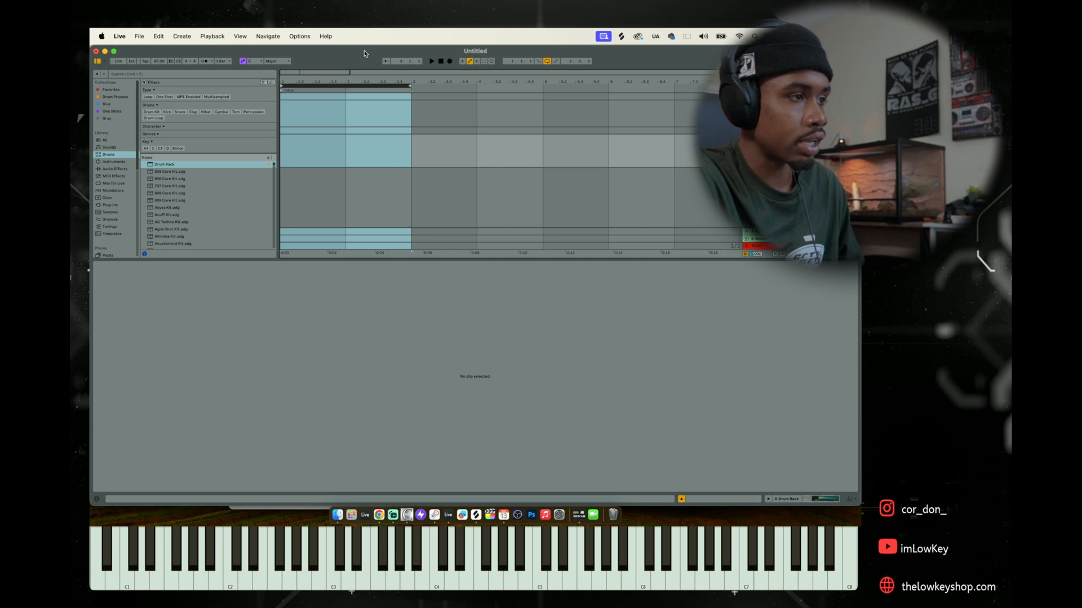
left_click(449, 61)
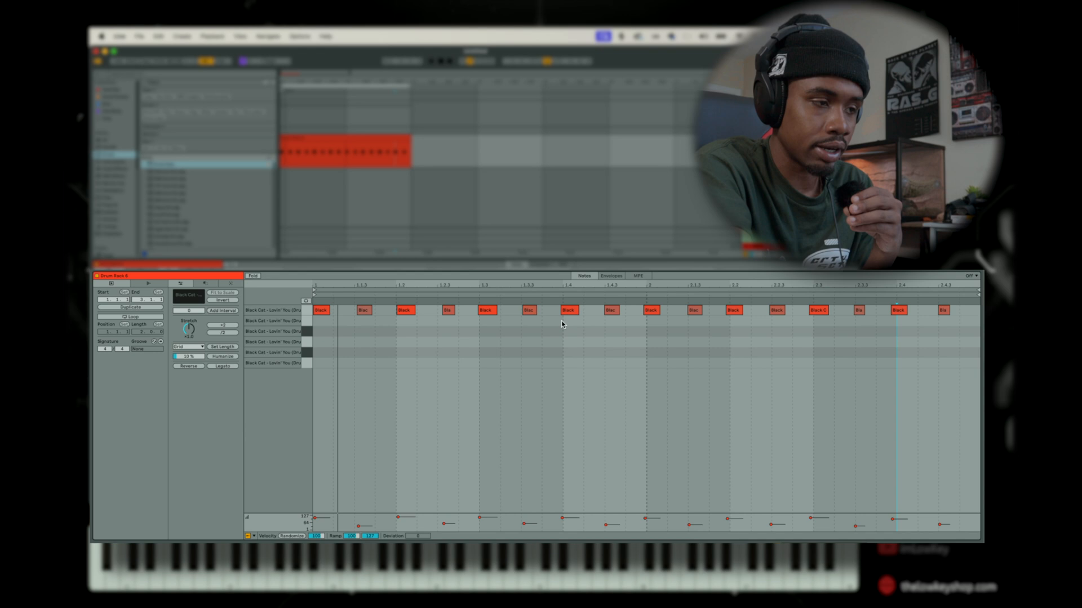
Nudge the hi-hat notes at 1.3, 1.3.3, 1.4 and 1.4.3 slightly later with the grid off.
left_click_drag(466, 291, 516, 283)
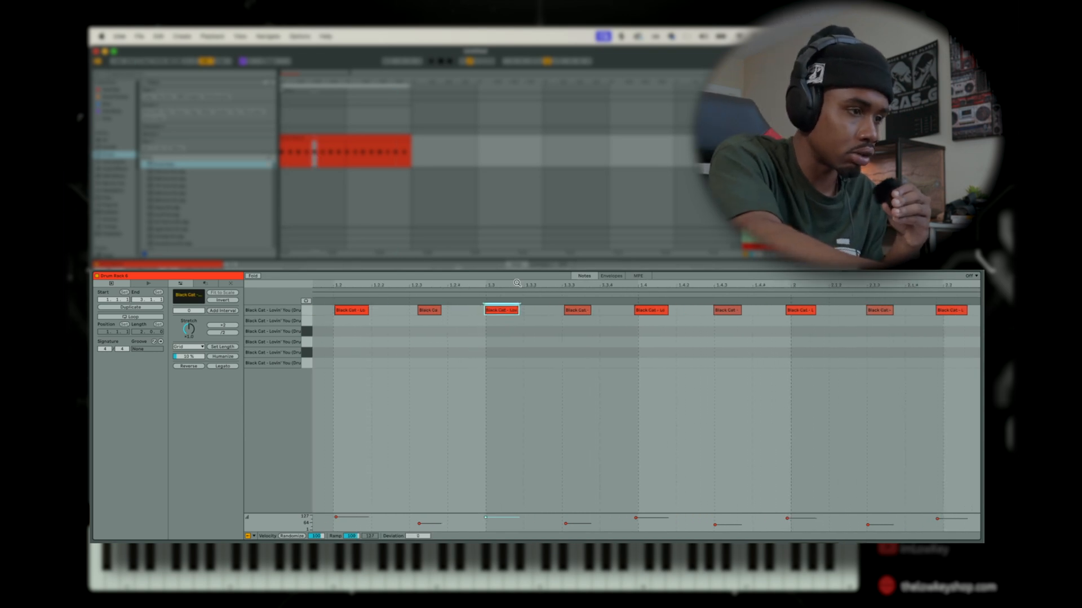
left_click(362, 310)
left_click(579, 310)
left_click_drag(580, 312, 580, 312)
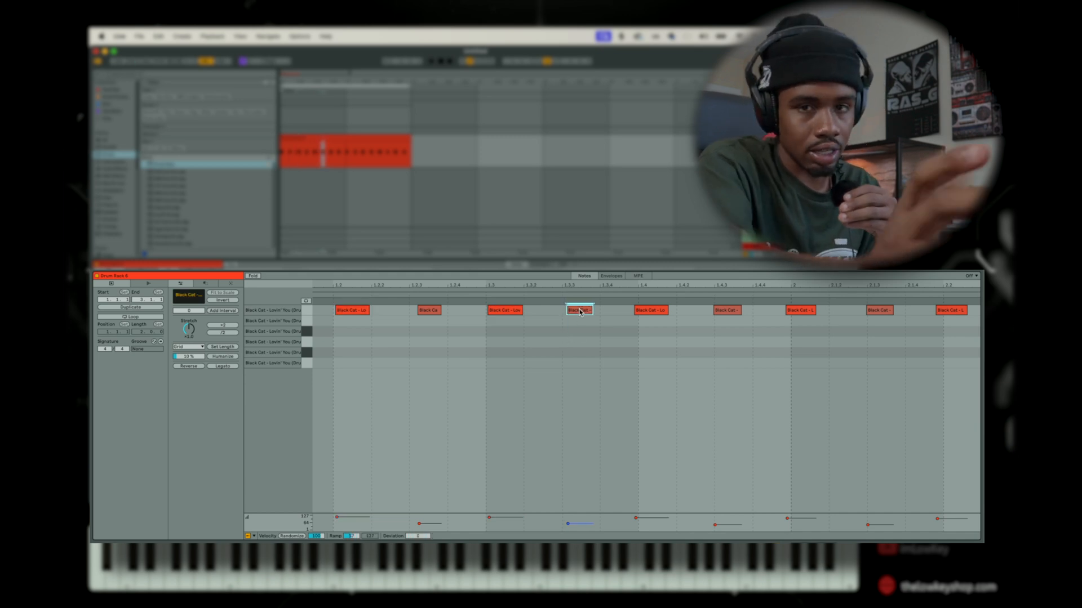
left_click(646, 311)
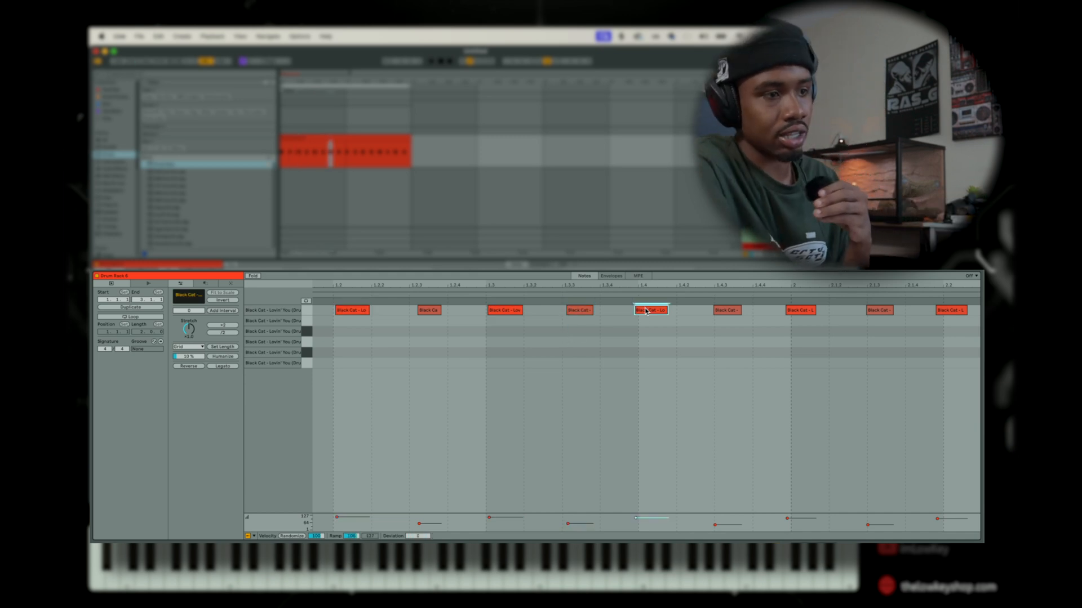
left_click_drag(649, 313, 650, 311)
left_click(727, 311)
Nudge the second bar's first two hi-hat notes slightly later and play the clip.
scroll(468, 354, "right", 5)
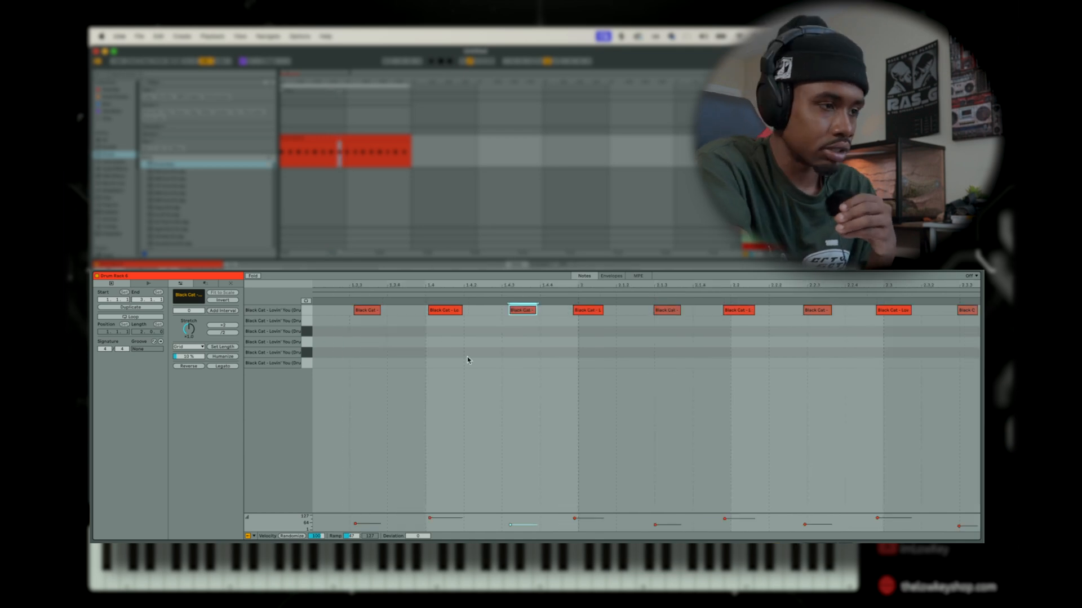
left_click(445, 311)
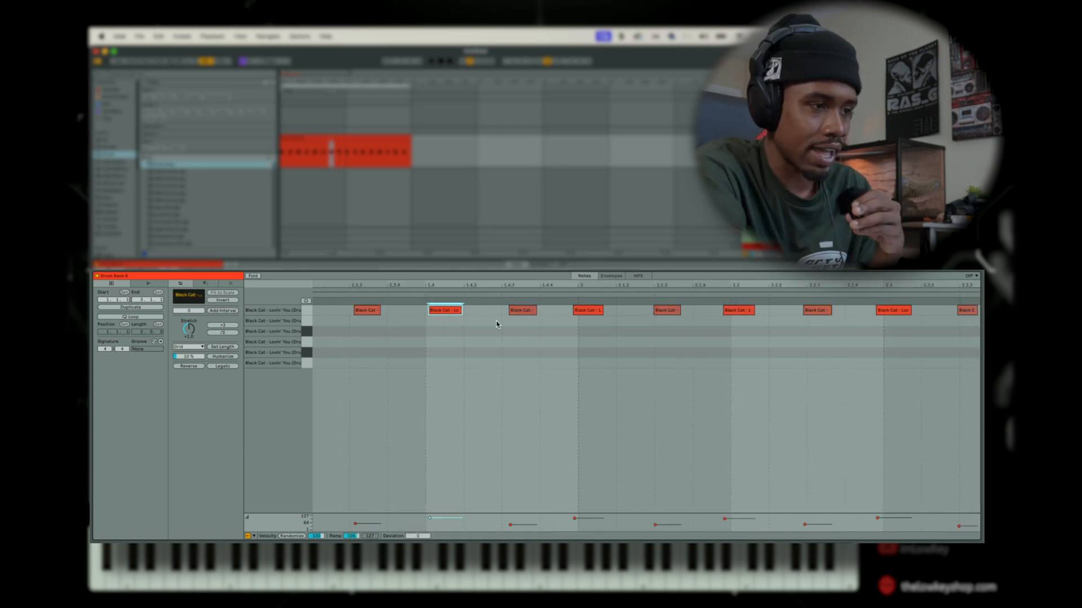
left_click(594, 312)
scroll(513, 336, "right", 4)
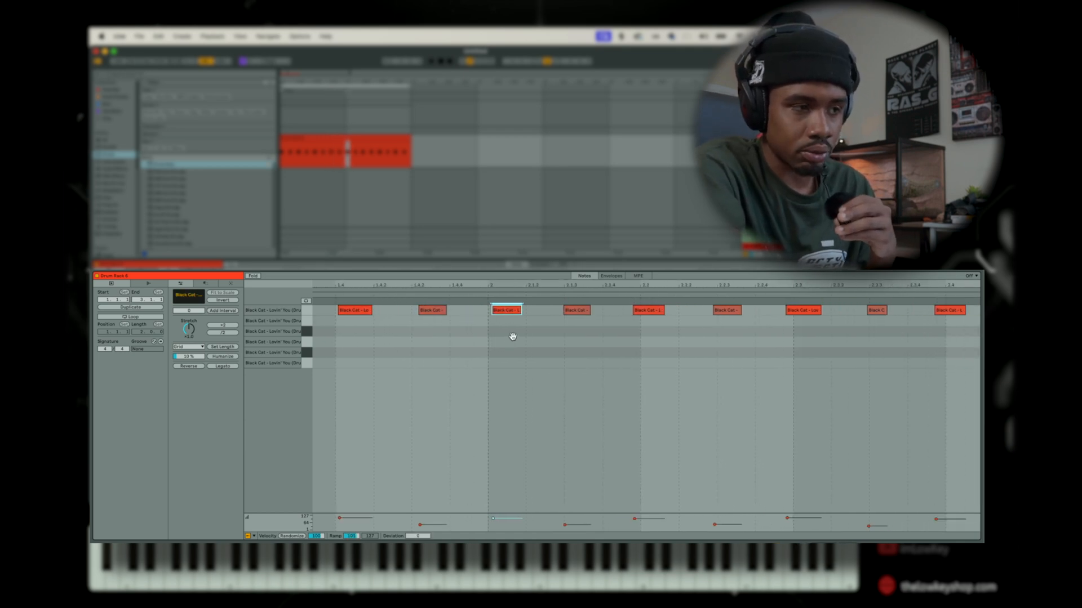
left_click_drag(551, 312, 556, 313)
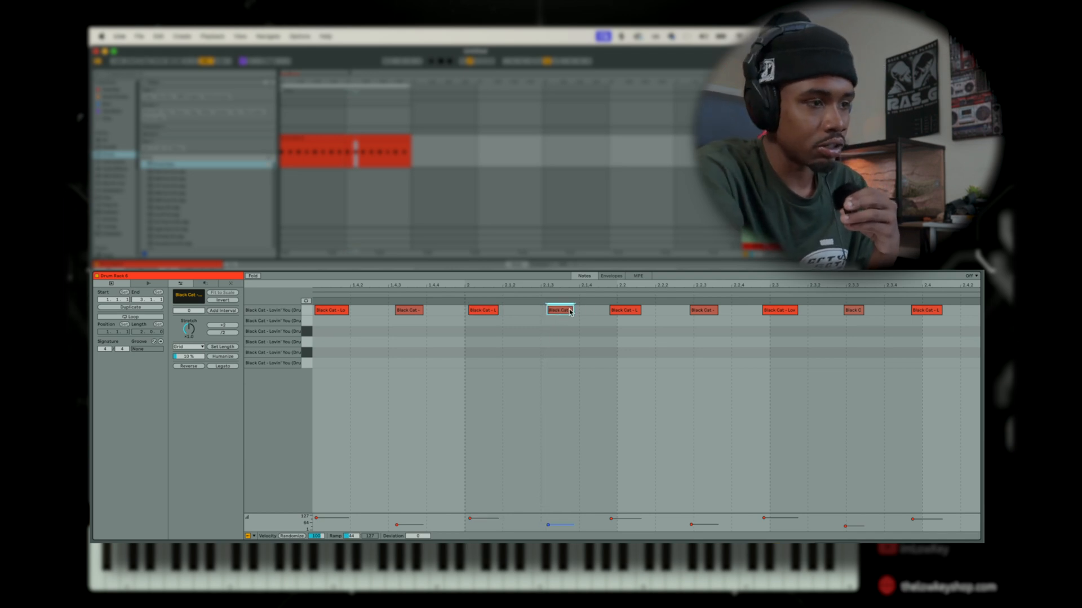
left_click(334, 137)
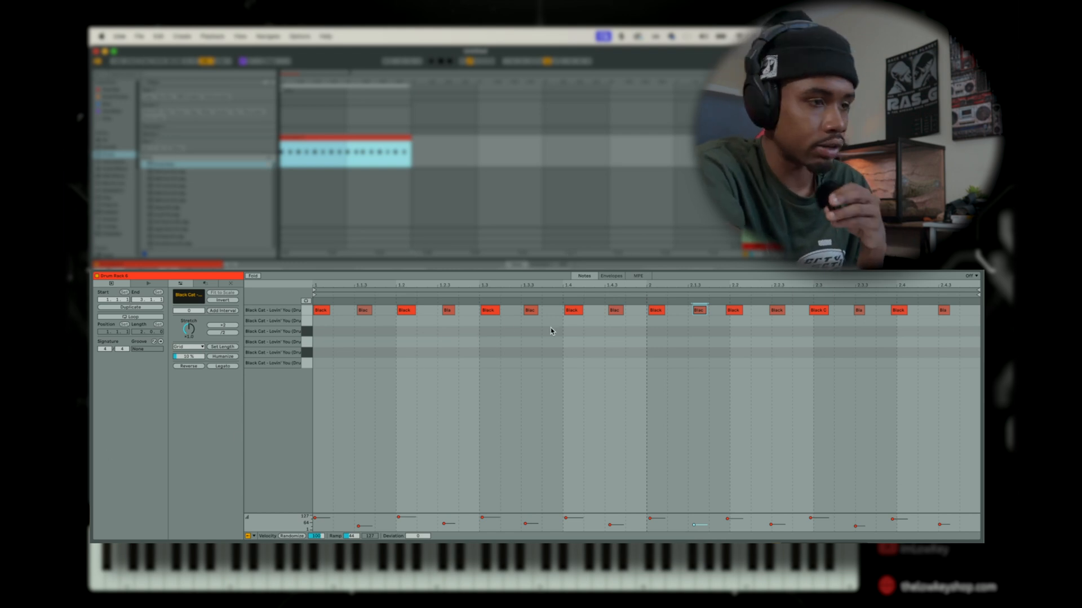
key("space")
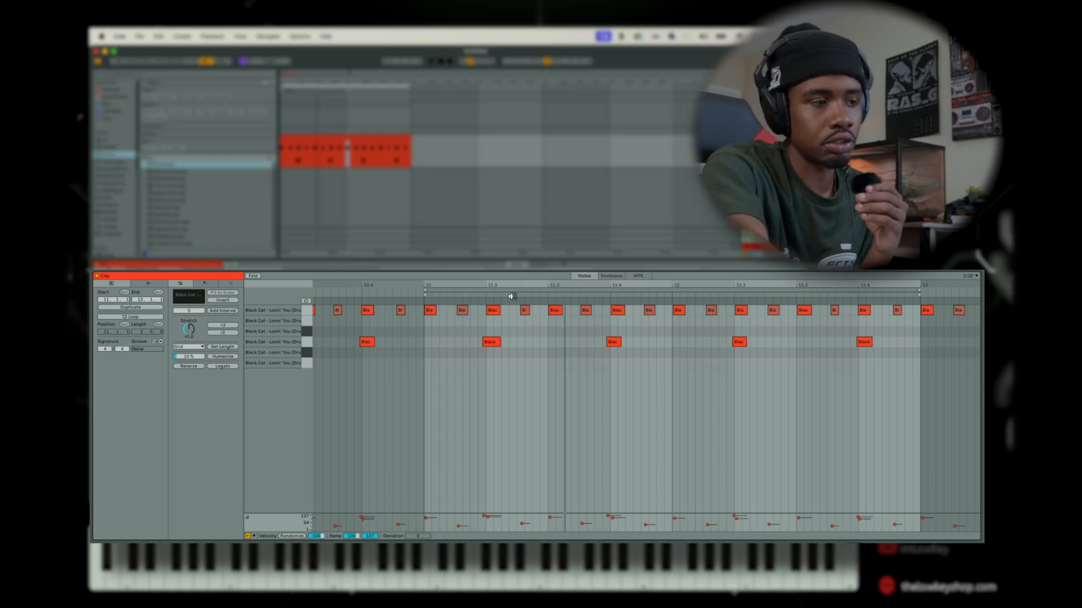
Try moving all notes on the D1 row onto the grid and play the clip.
left_click_drag(510, 285, 379, 285)
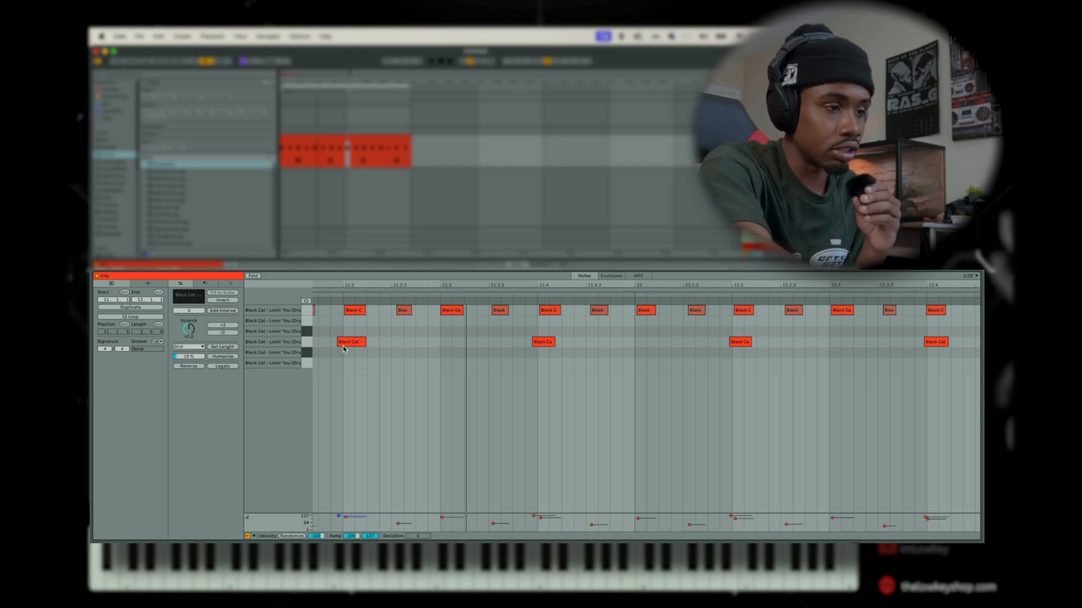
left_click(310, 341)
left_click_drag(345, 344, 349, 341)
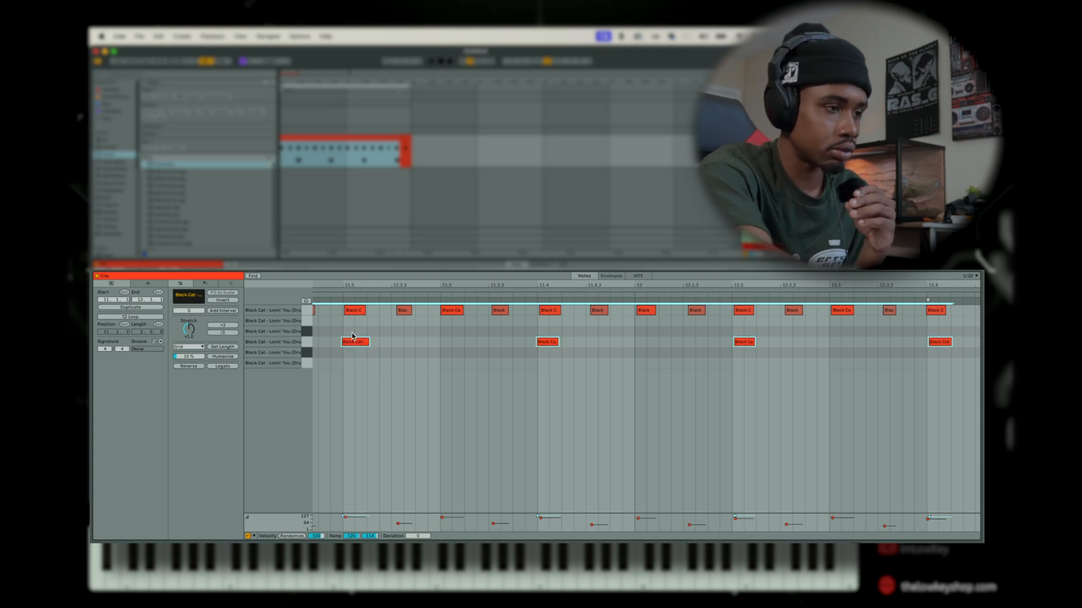
key("space")
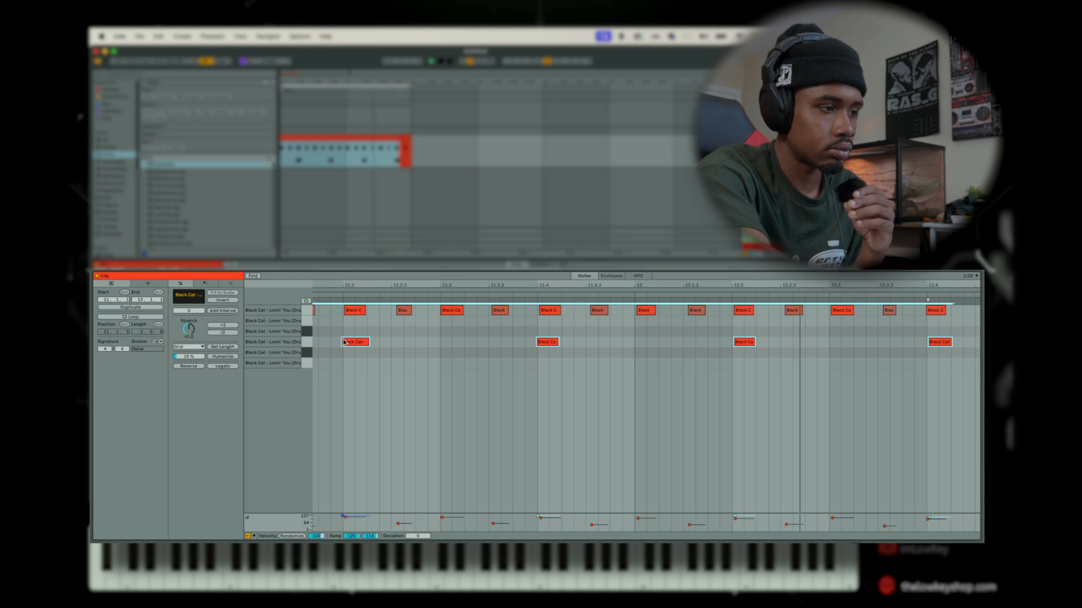
Compare the D1-row notes on and ahead of the grid, and leave them slightly ahead of the hi-hats.
left_click_drag(359, 342, 356, 340)
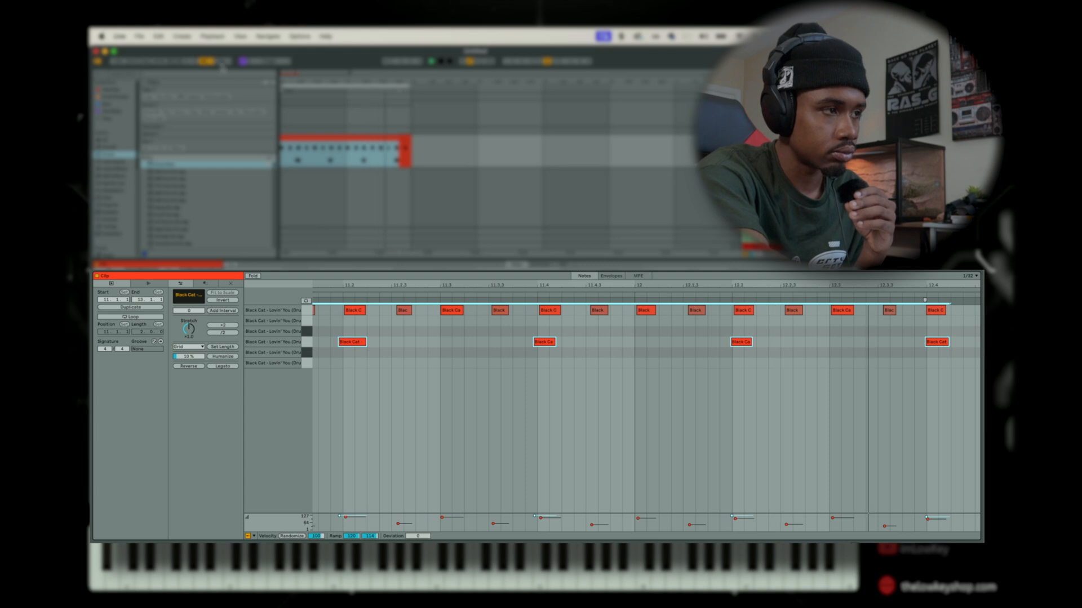
left_click_drag(352, 343, 355, 345)
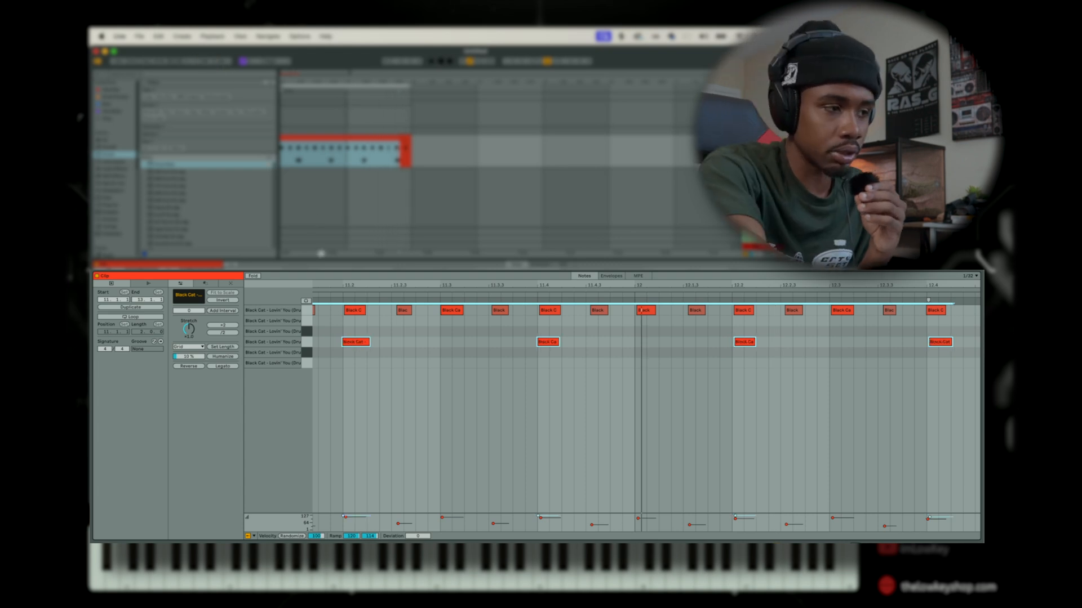
left_click(353, 340)
left_click(309, 345)
left_click_drag(362, 344, 358, 346)
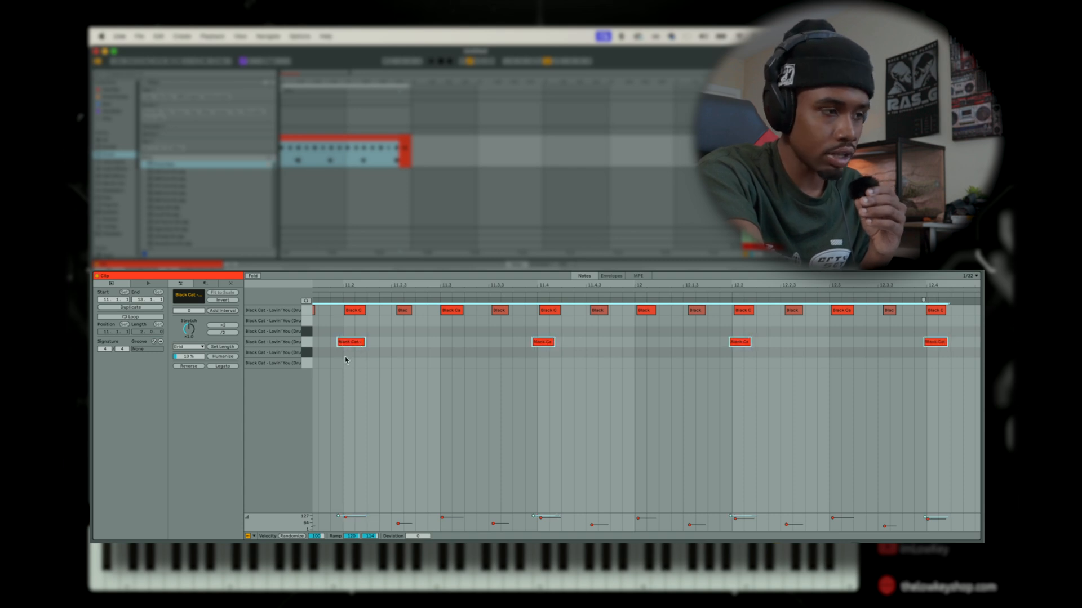
left_click_drag(342, 367, 355, 311)
left_click_drag(521, 308, 521, 308)
left_click_drag(498, 443, 532, 283)
left_click_drag(529, 502, 542, 303)
left_click(506, 302)
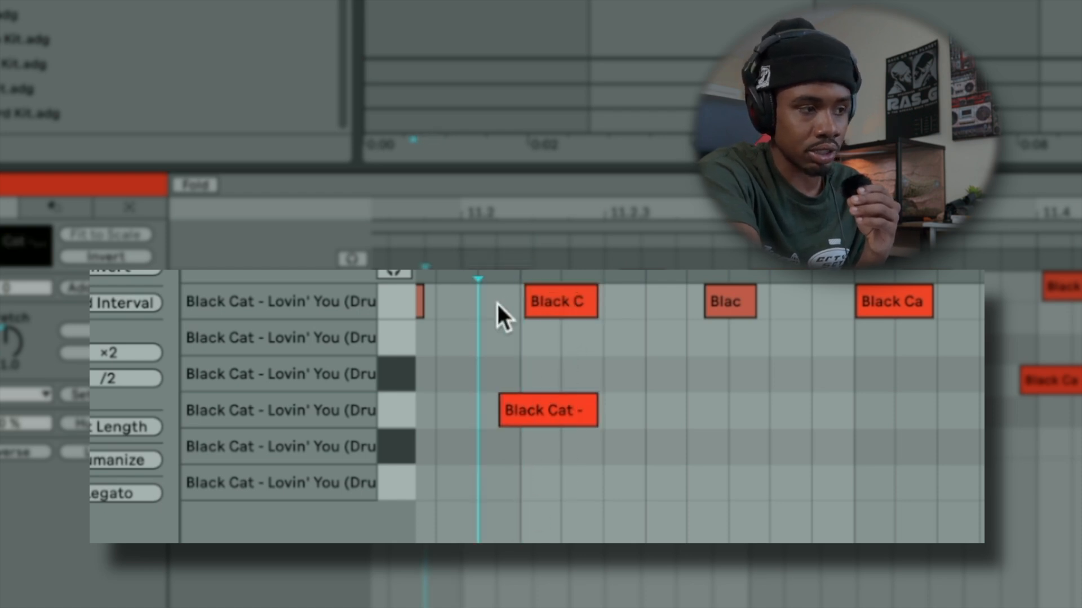
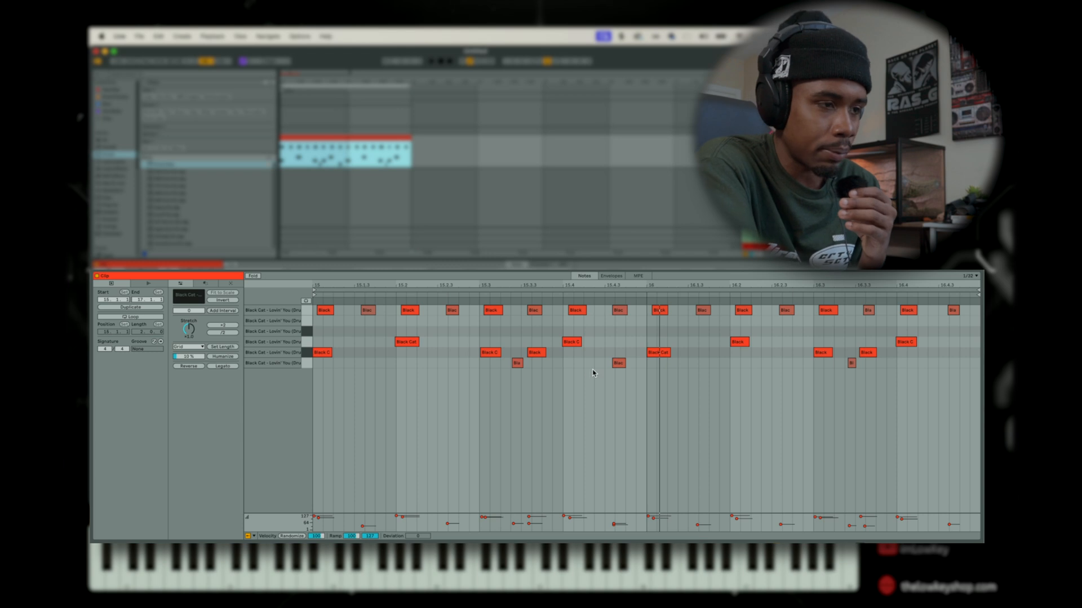
With the grid off, nudge the first bar's last C1 note slightly earlier and move the second bar's C1 note to the clip's end.
left_click(684, 301)
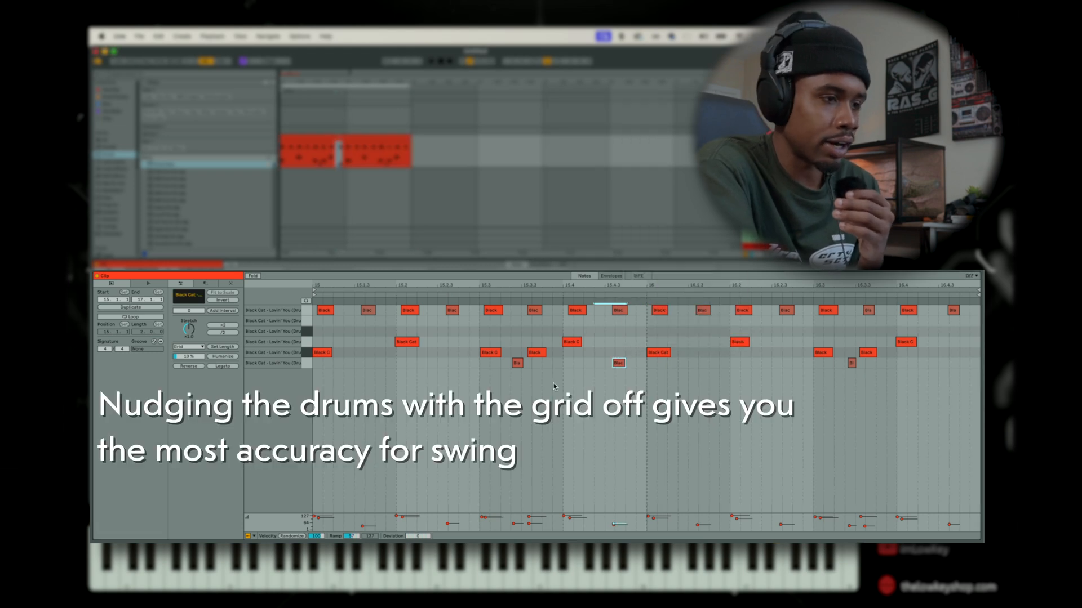
key("space")
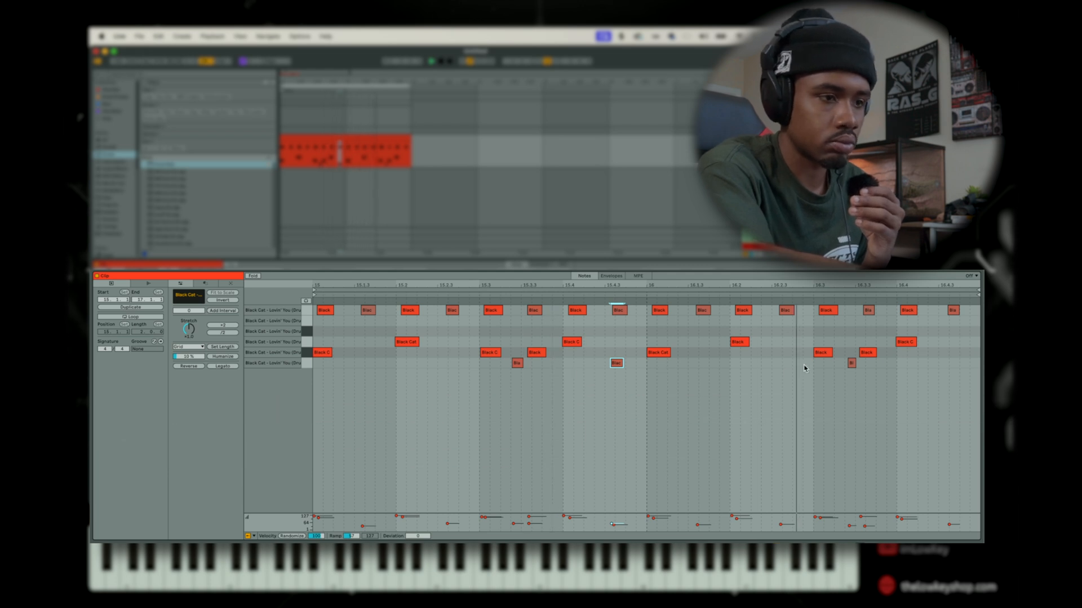
left_click(851, 363, "shift")
left_click(851, 364)
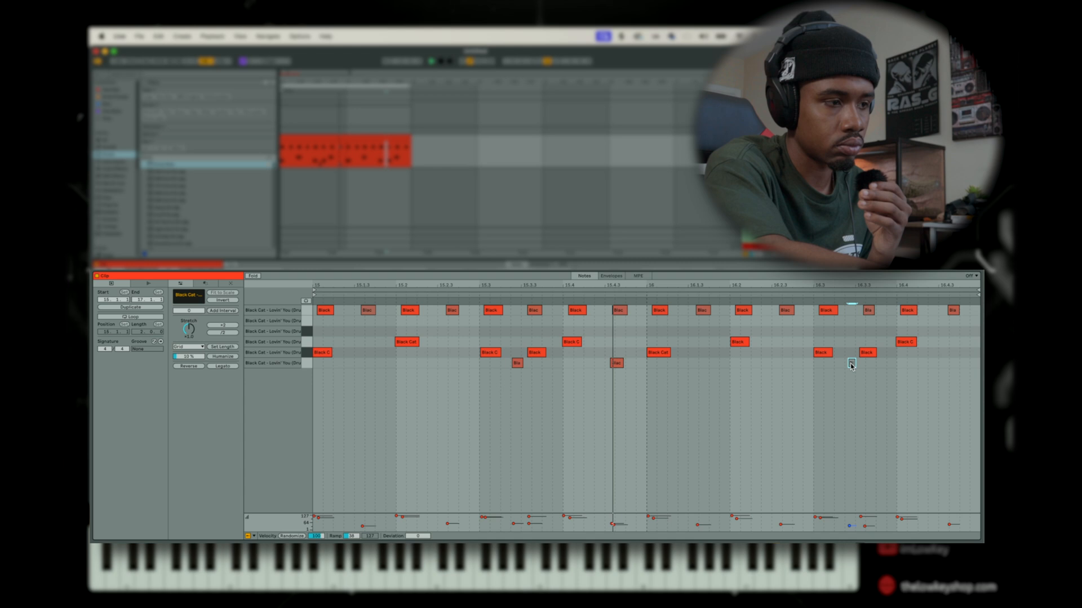
left_click_drag(852, 364, 977, 362)
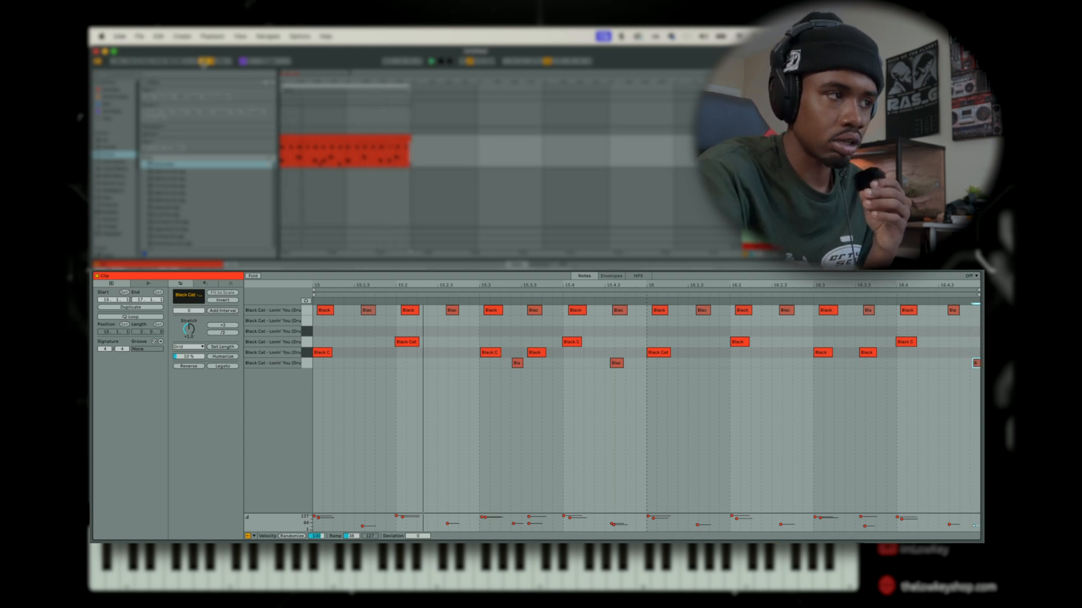
left_click(707, 310)
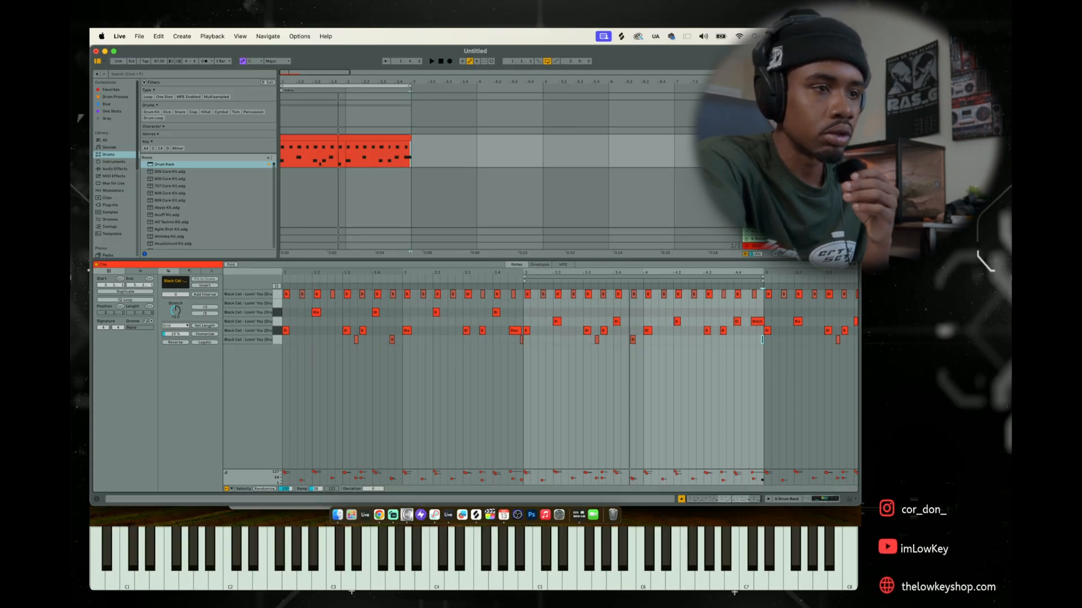
Enable the filter on the C1 pad, lower its cutoff to 12.2 kHz in the sampler's controls, and play the clip.
key("shift+Tab")
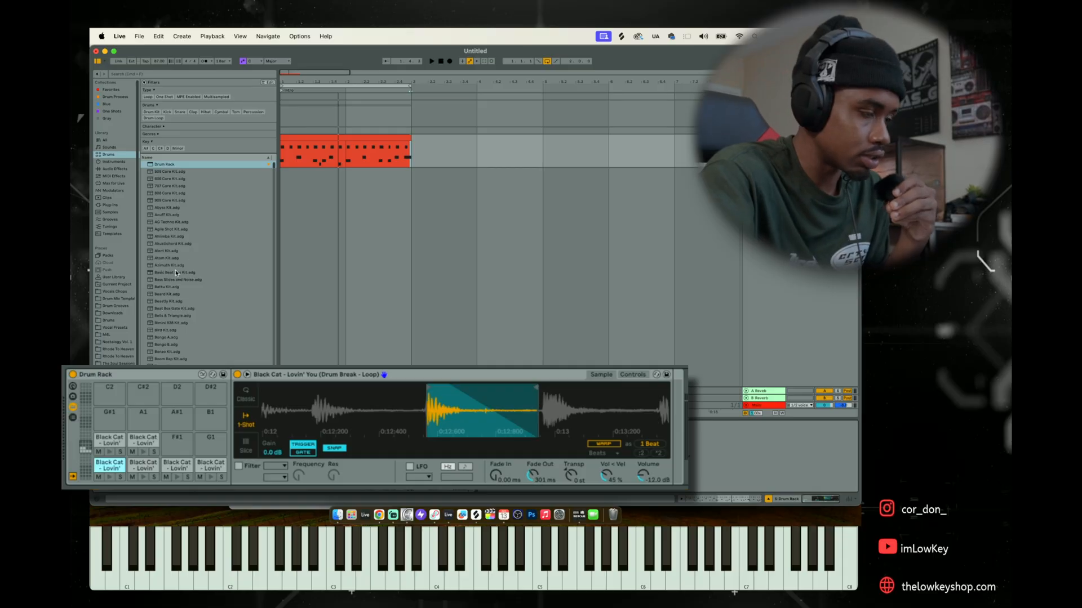
left_click(239, 466)
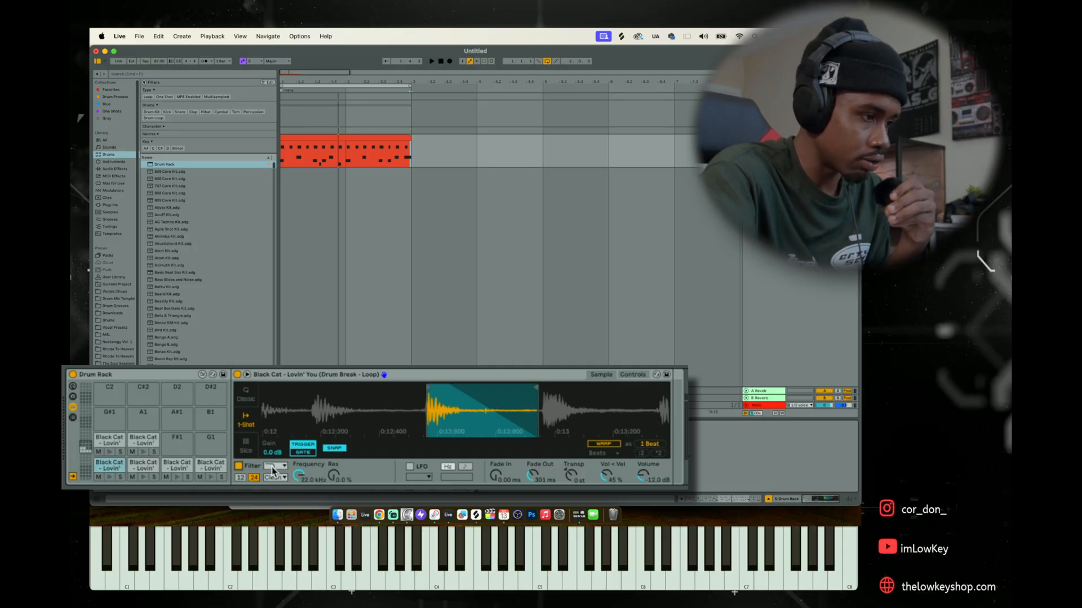
left_click(619, 375)
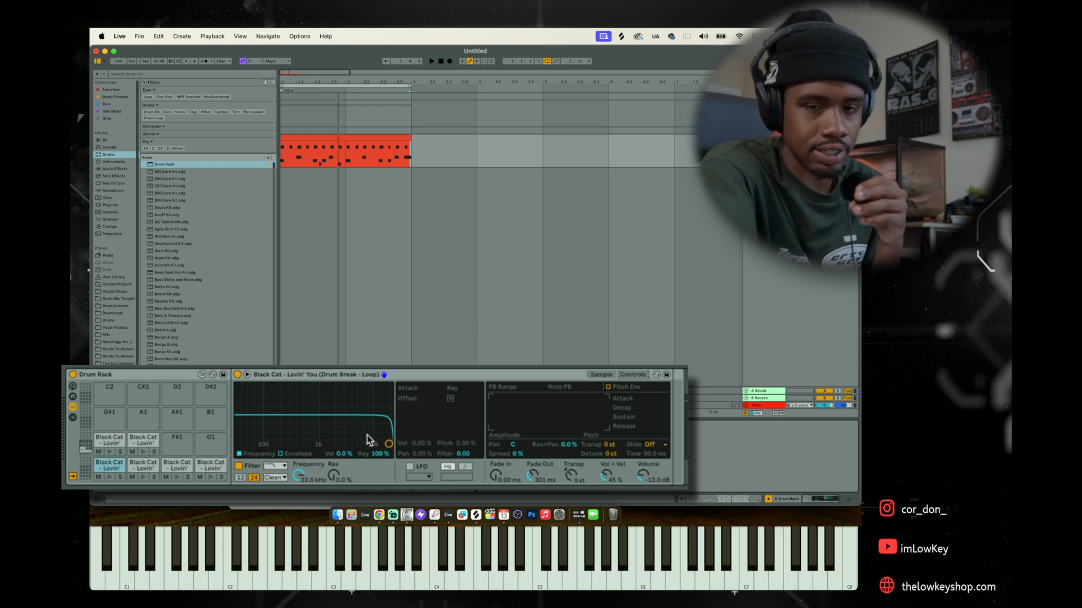
left_click_drag(377, 438, 366, 432)
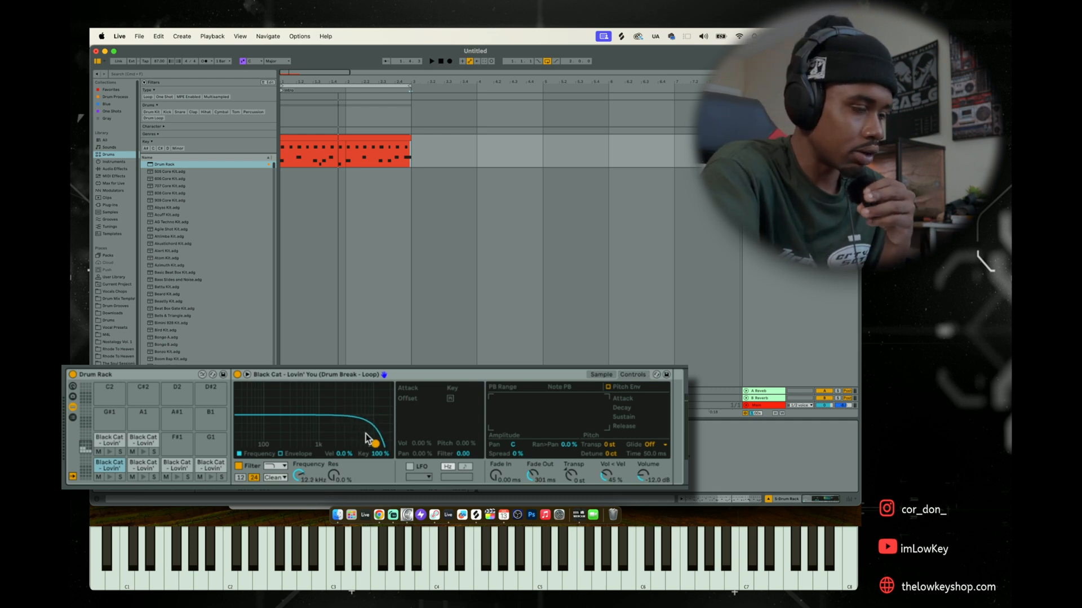
key("space")
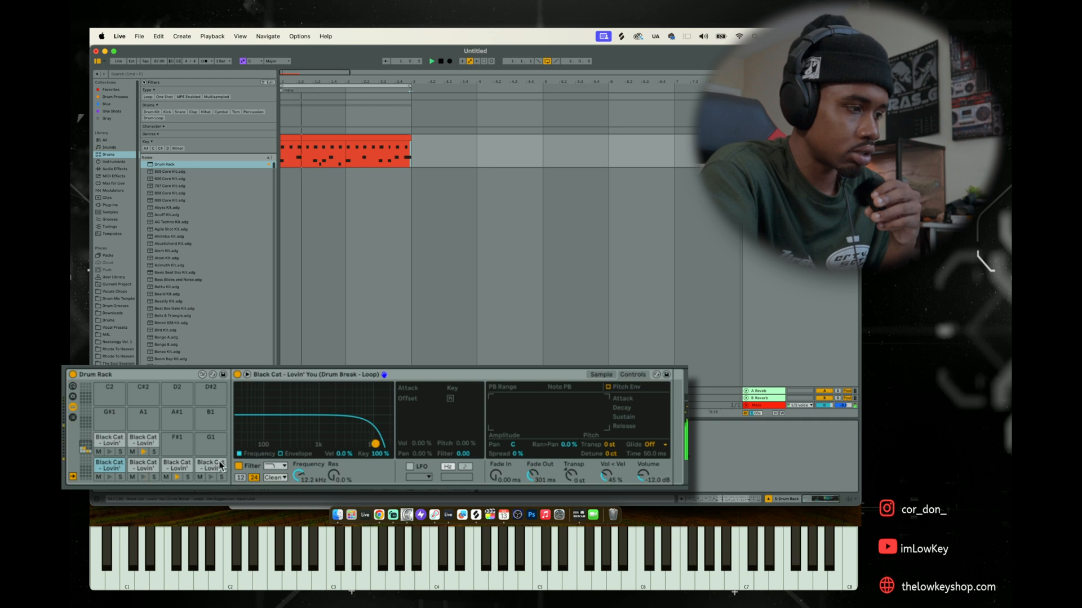
Set the C#1 pad's filter to 420 Hz with 51% resonance and the C1 pad's filter to 232 Hz with 38% resonance.
left_click(148, 470)
left_click_drag(376, 444, 299, 420)
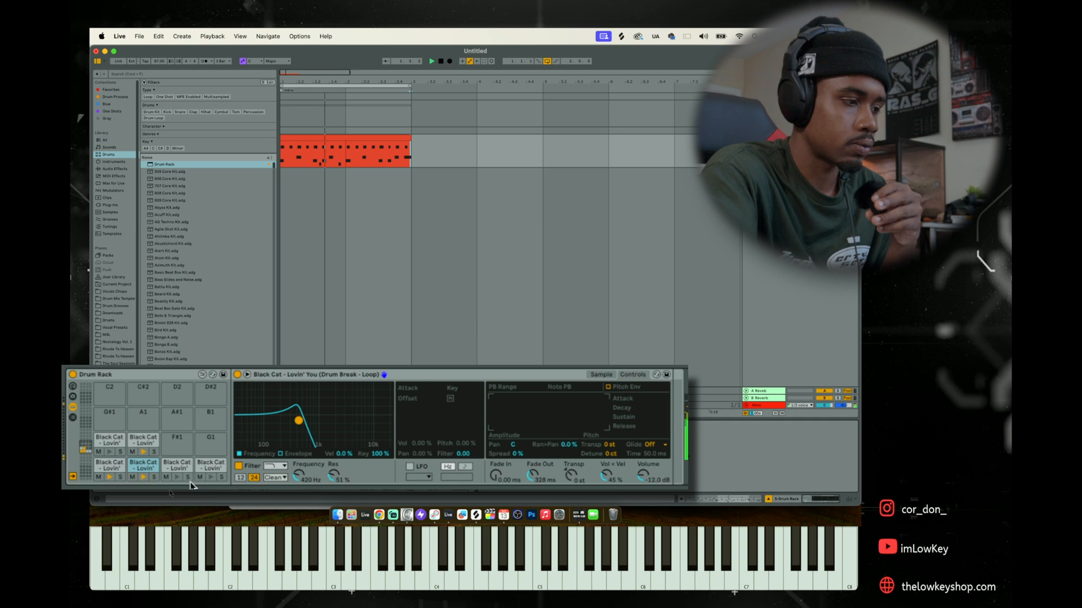
left_click(109, 467)
left_click_drag(374, 444, 285, 427)
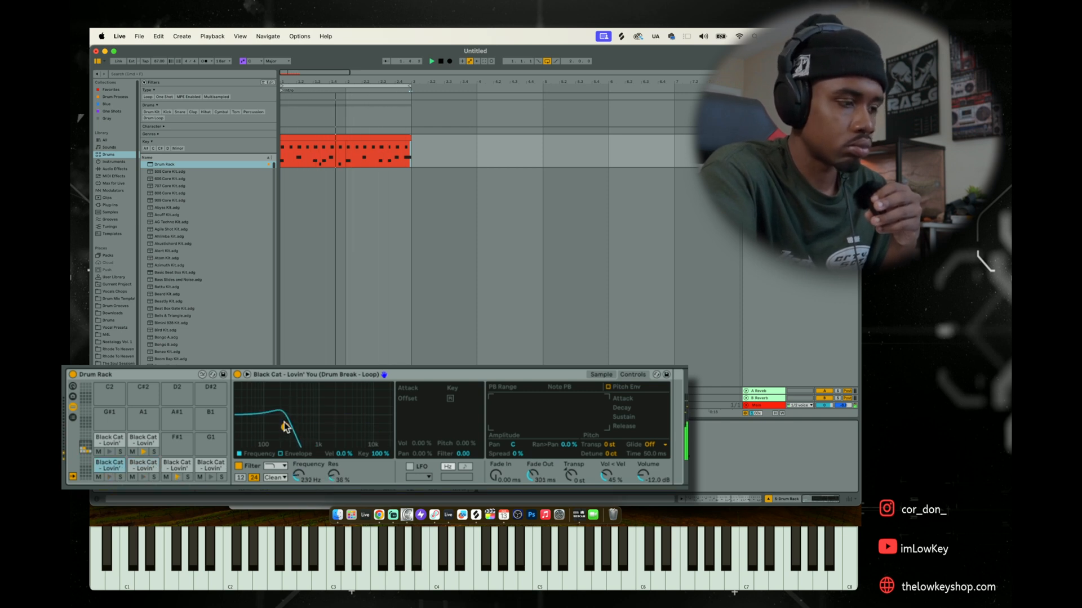
Enable filters on the D1 and F1 pads, with cutoffs of about 10.6 kHz and 10.4 kHz and slight resonance.
left_click(170, 468)
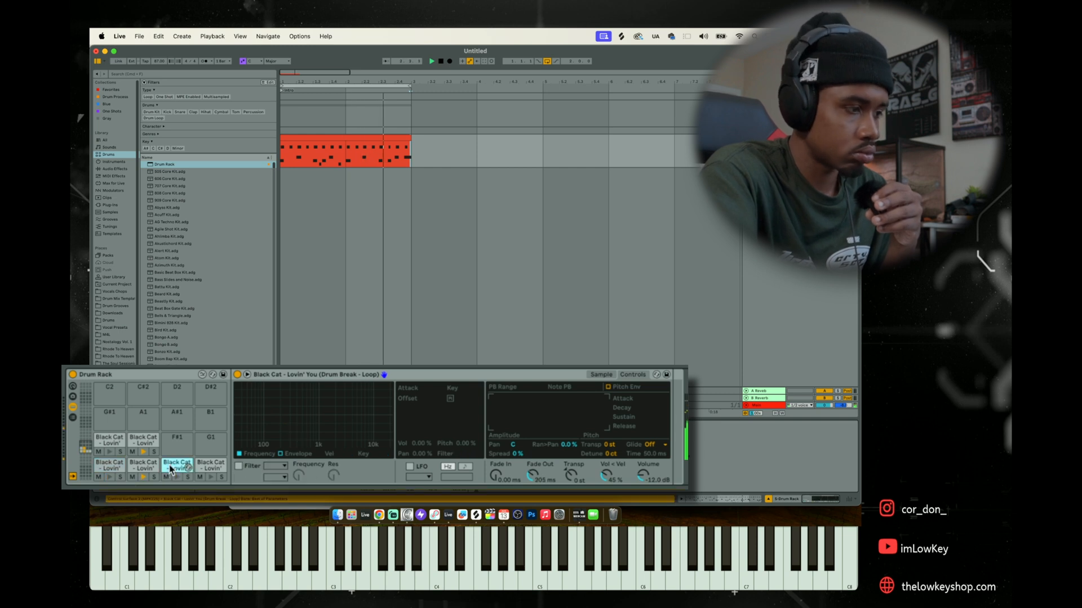
left_click(238, 466)
left_click_drag(372, 438, 372, 436)
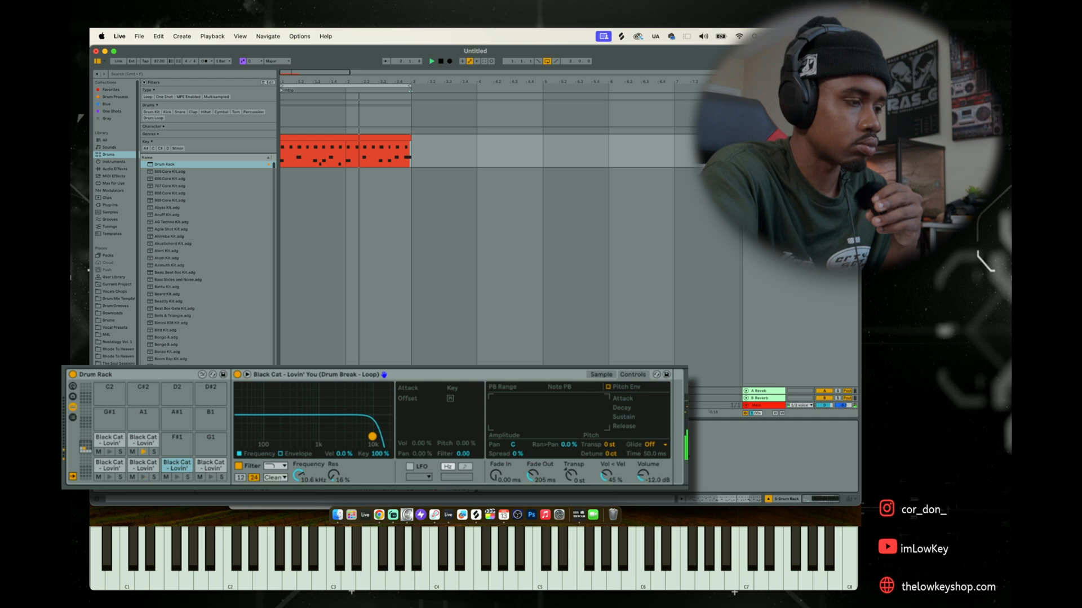
left_click(136, 440)
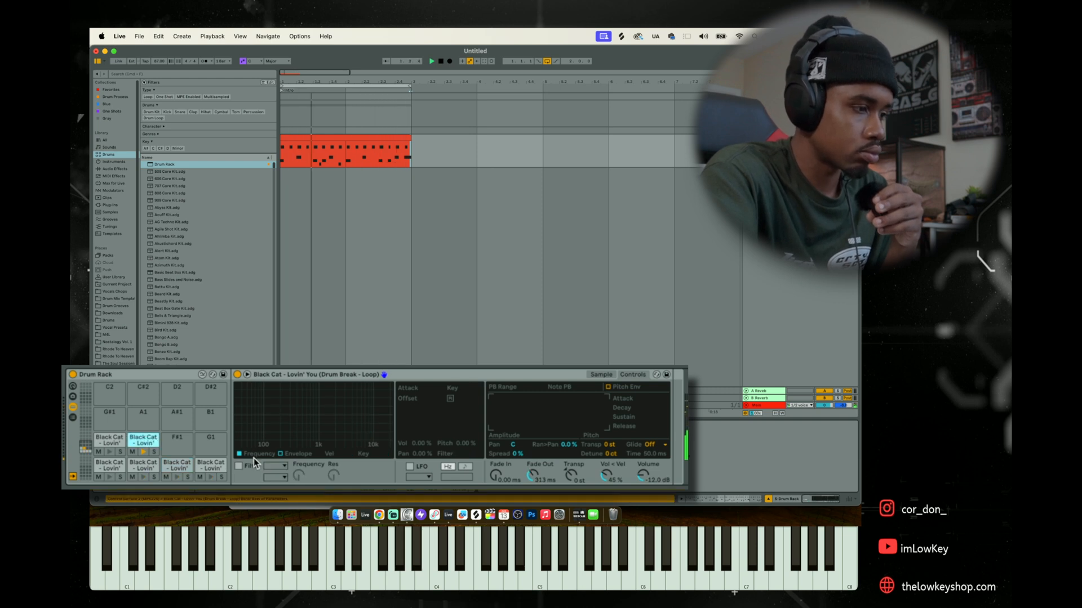
left_click(239, 466)
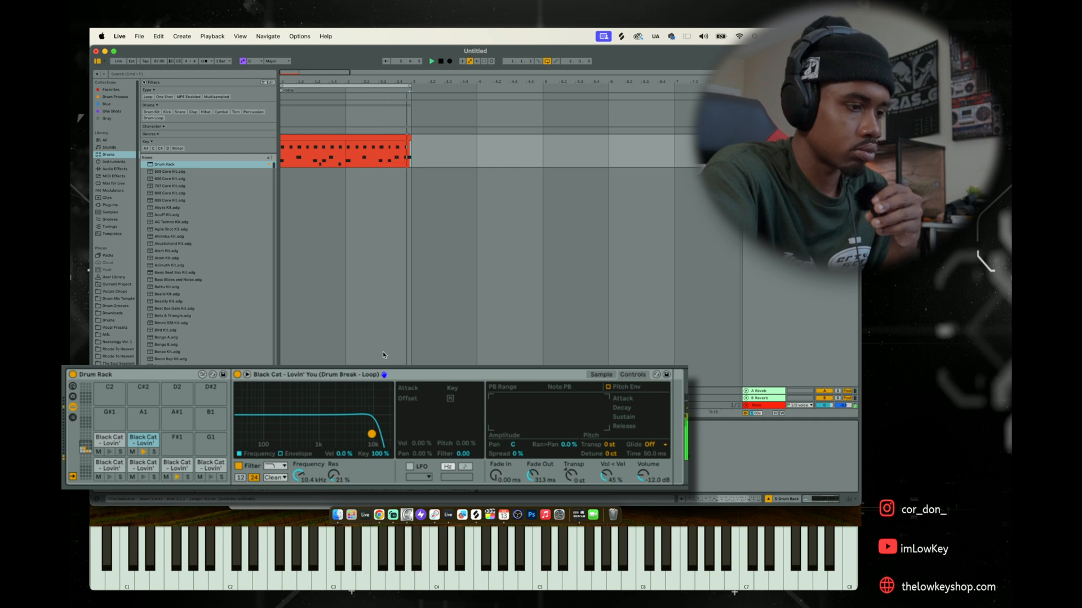
Add EQ Eight to the C#1 pad and boost its lows with a 4.59 dB low shelf at 107 Hz.
left_click(114, 169)
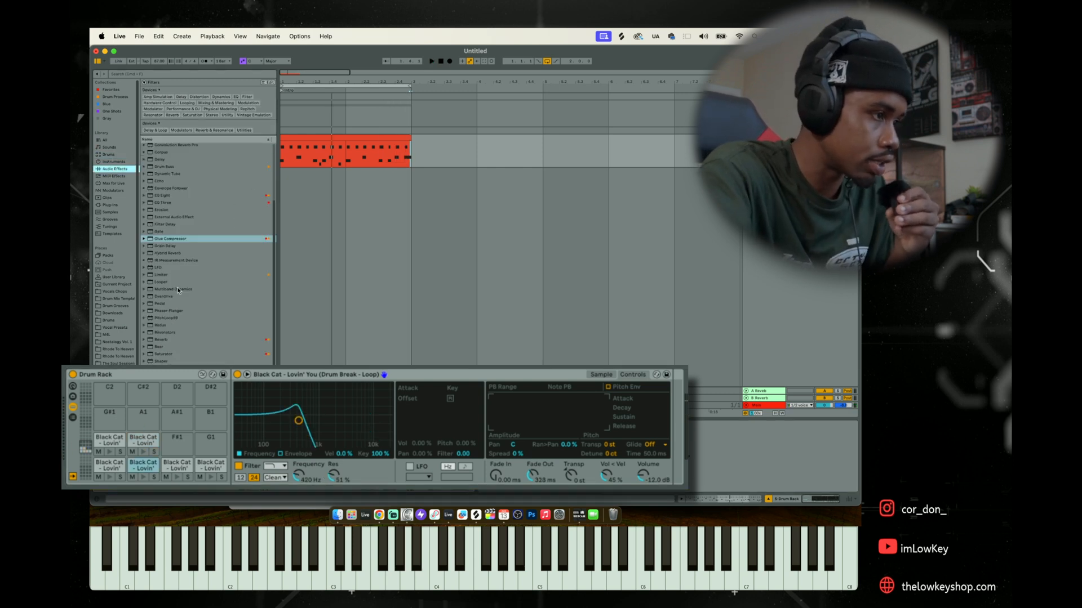
left_click_drag(162, 195, 644, 415)
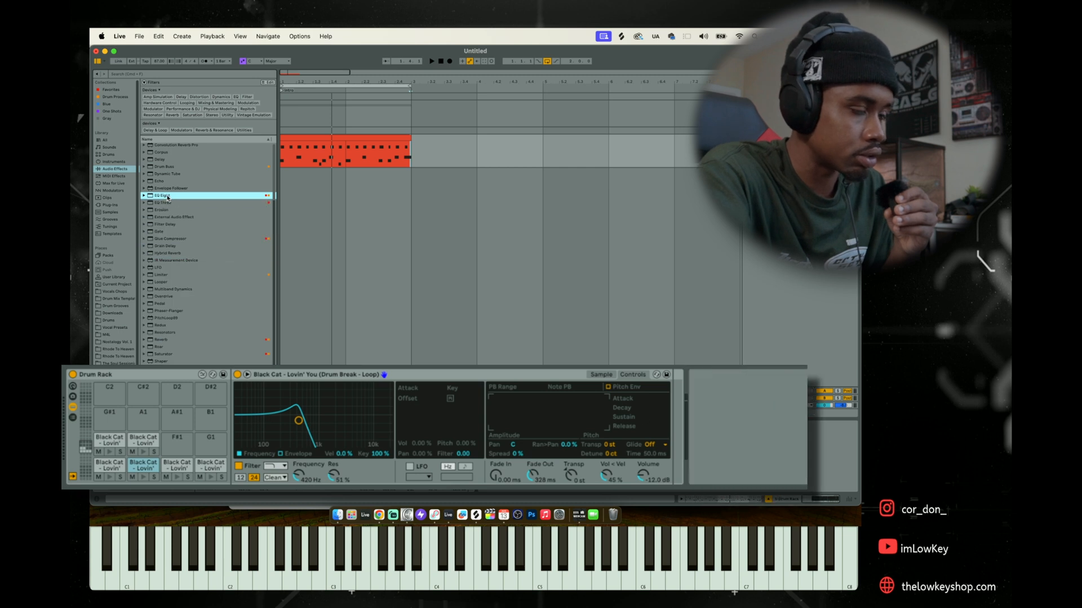
left_click(461, 411)
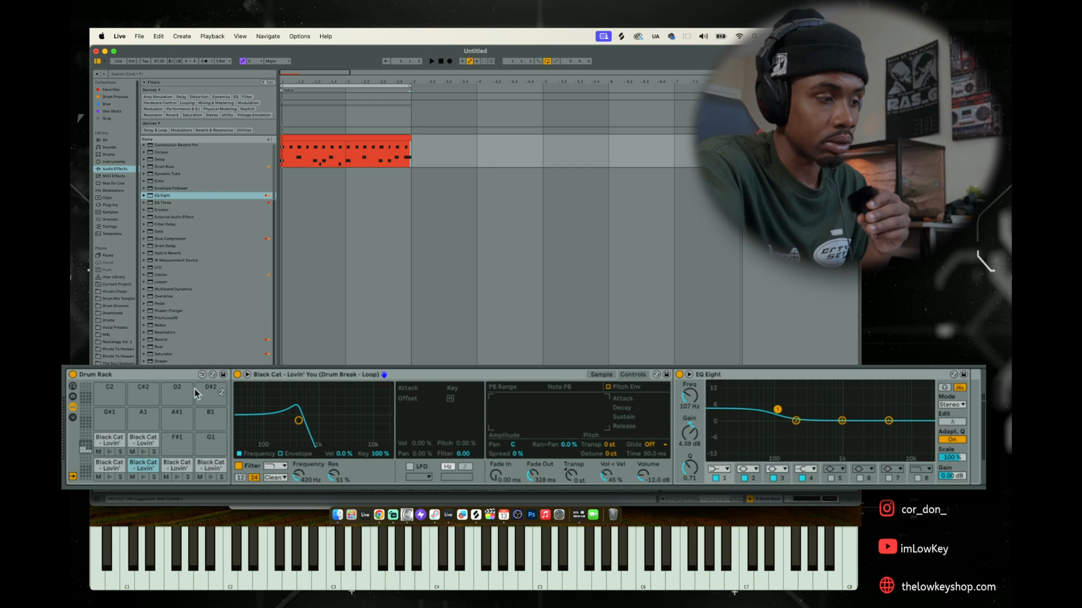
Add EQ Eight to the D1 pad with a low cut at 122 Hz and Q 1.09, and play the clip.
left_click(176, 465)
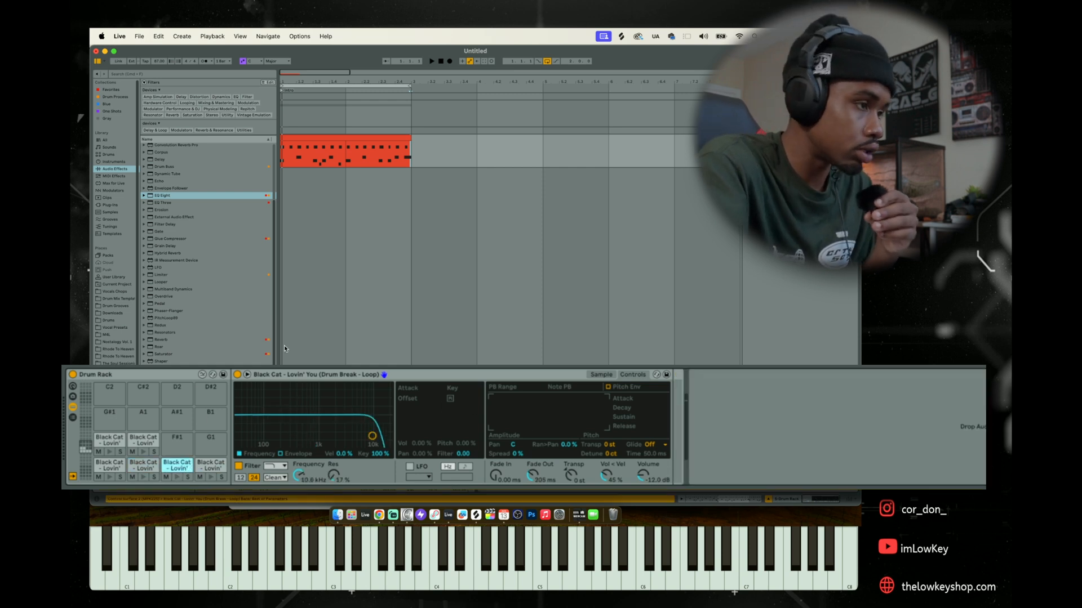
left_click_drag(167, 198, 666, 442)
left_click(722, 470)
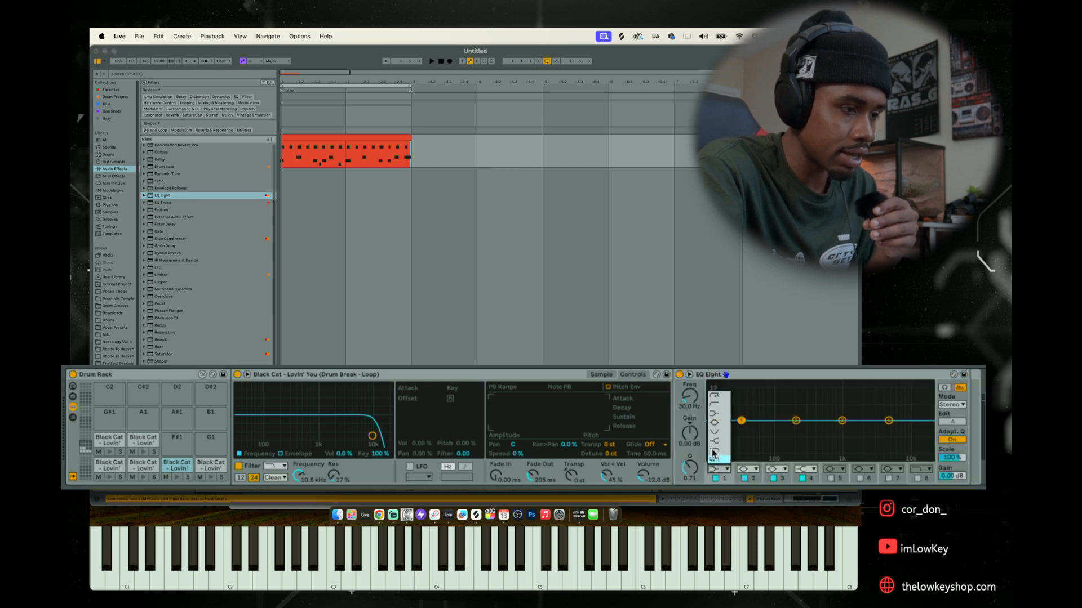
left_click(712, 406)
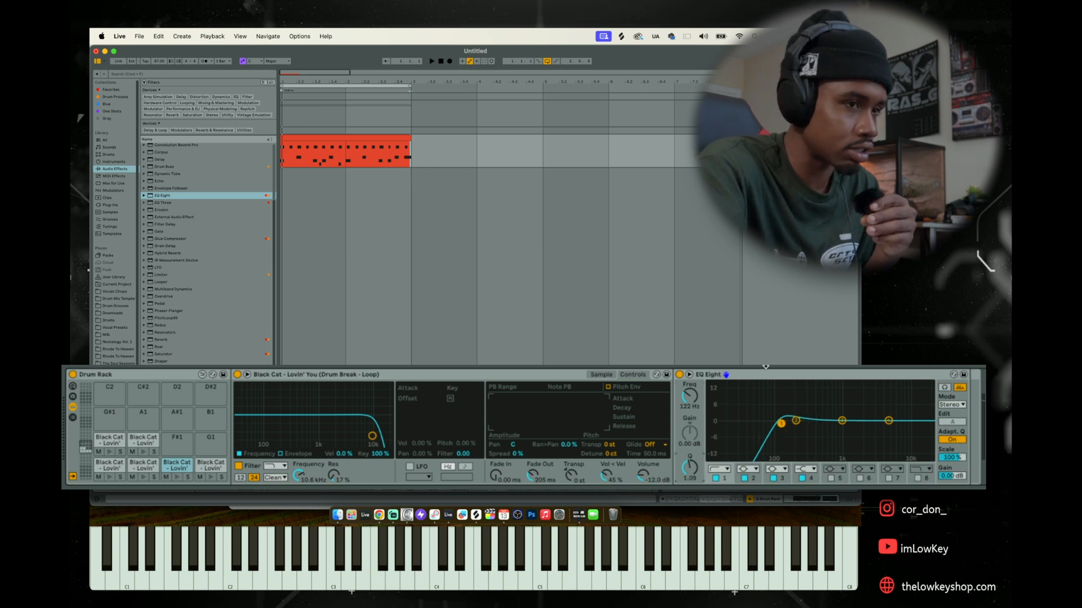
key("space")
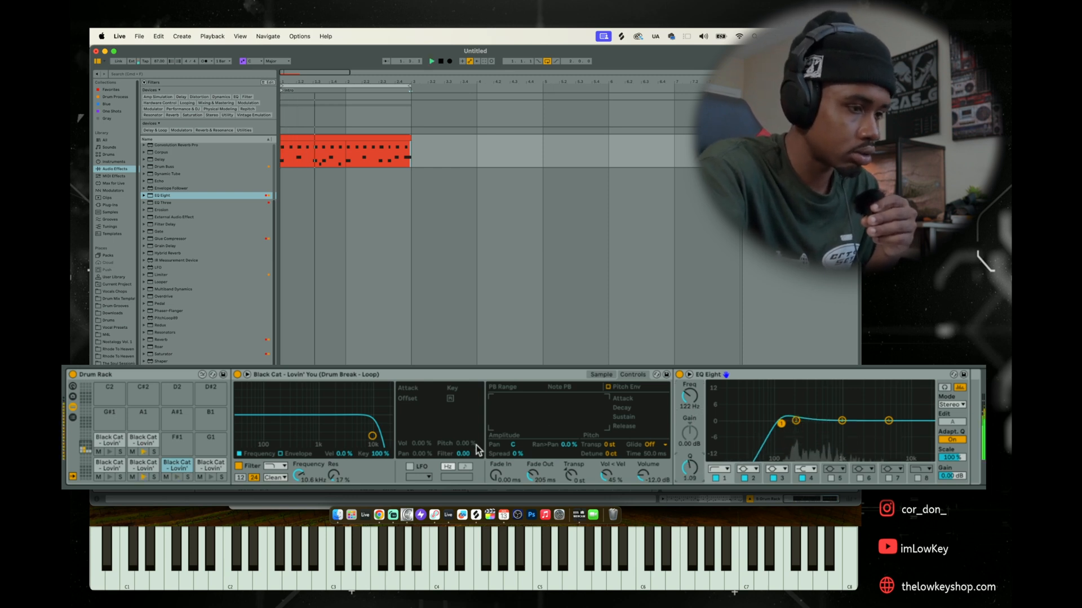
left_click_drag(686, 409, 686, 408)
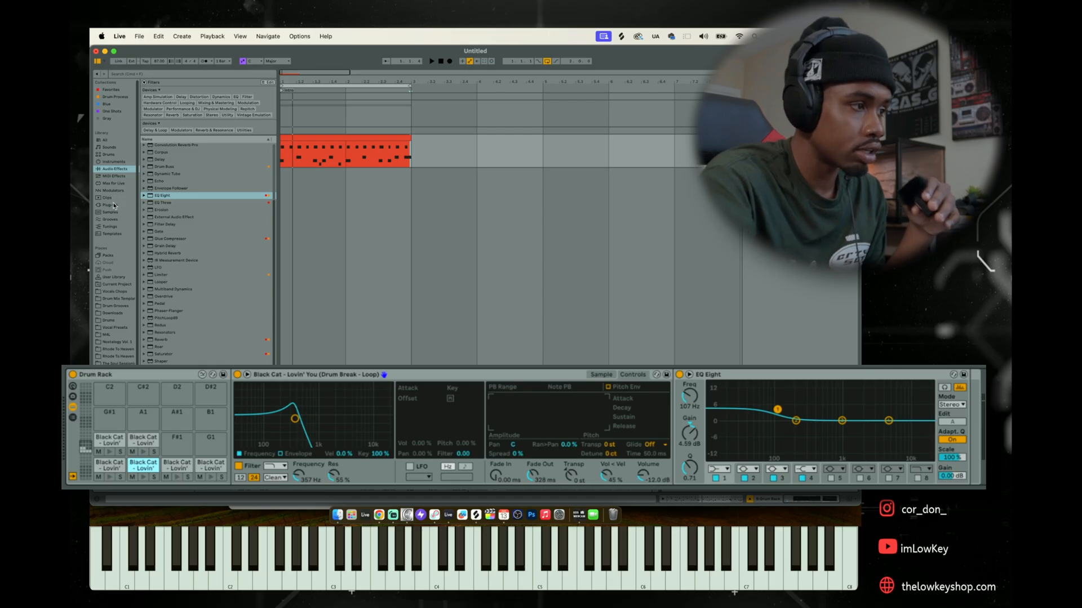
Add the UADx Oxide Tape Recorder plug-in after the Drum Rack and play the clip through it.
left_click(112, 205)
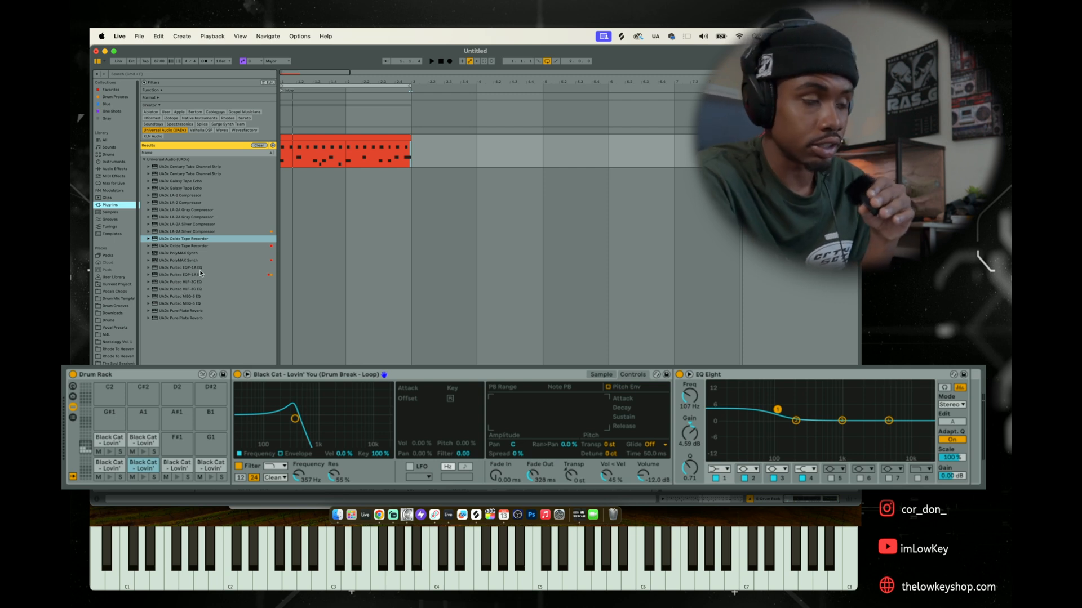
left_click(162, 240)
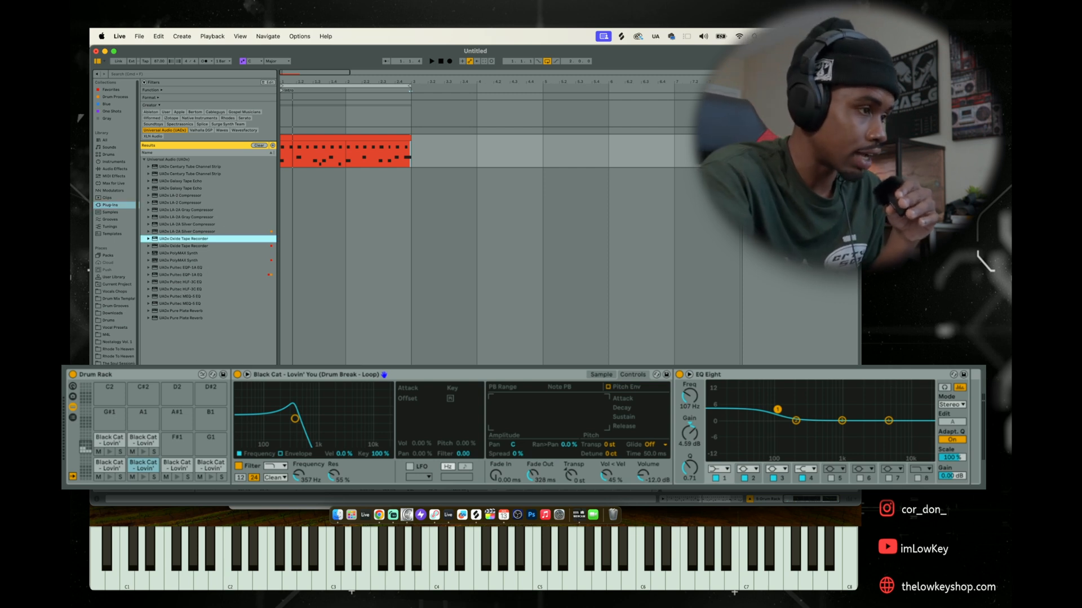
left_click_drag(964, 417, 942, 418)
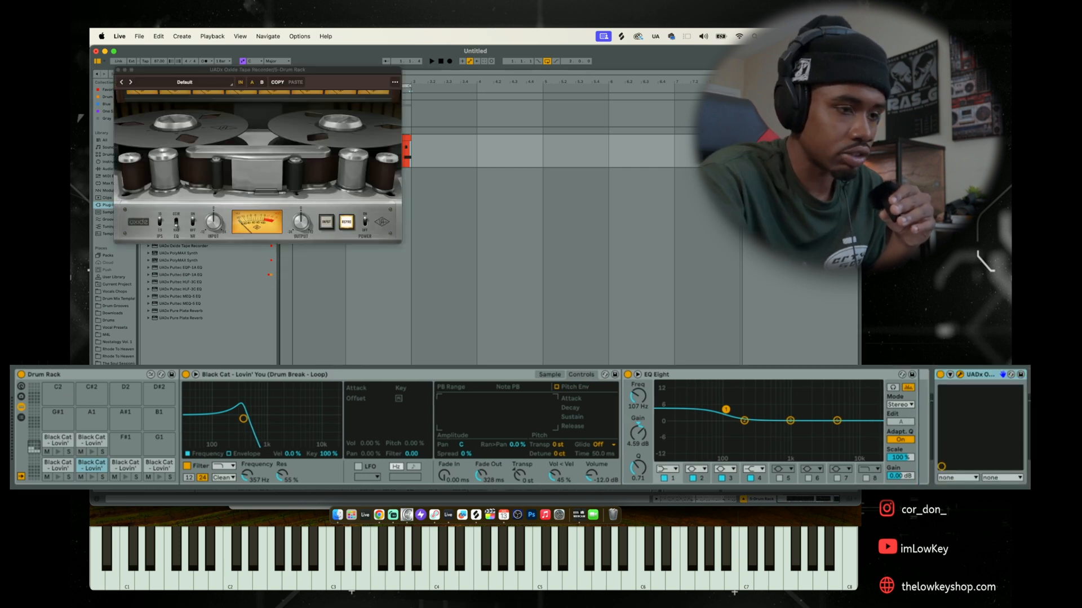
left_click(991, 374)
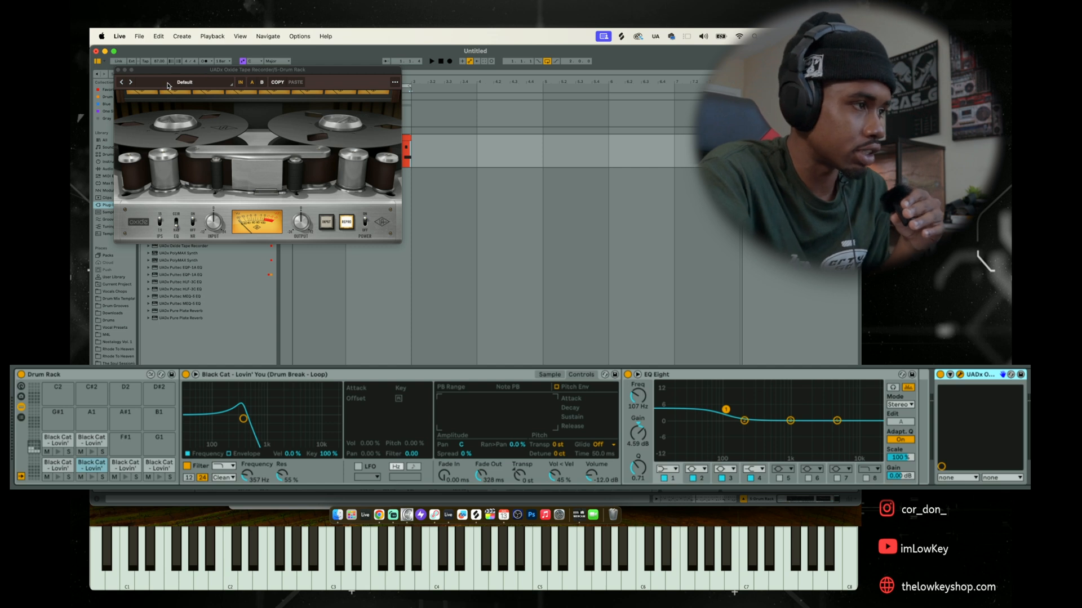
key("space")
left_click(132, 83)
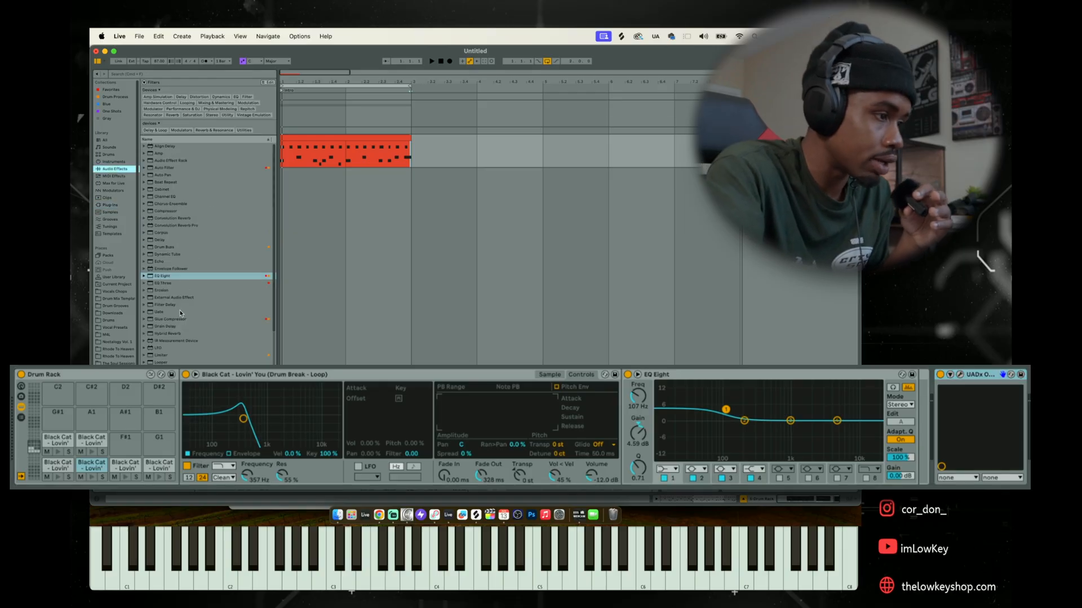
Add Overdrive after the tape recorder at 111 Hz with 9% dry/wet, and play the clip.
scroll(175, 343, "down", 2)
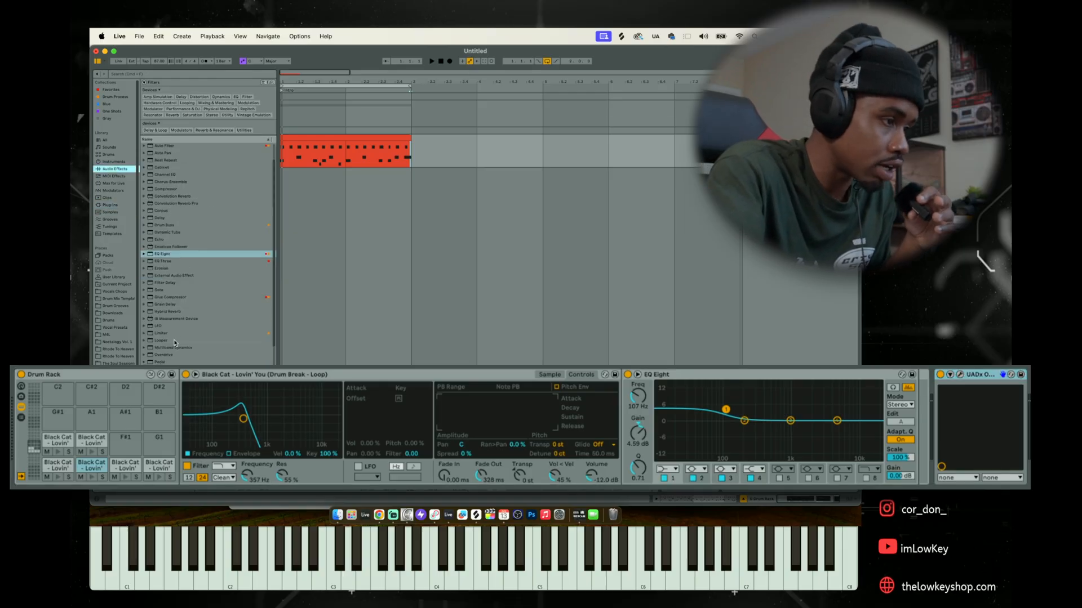
double_click(164, 355)
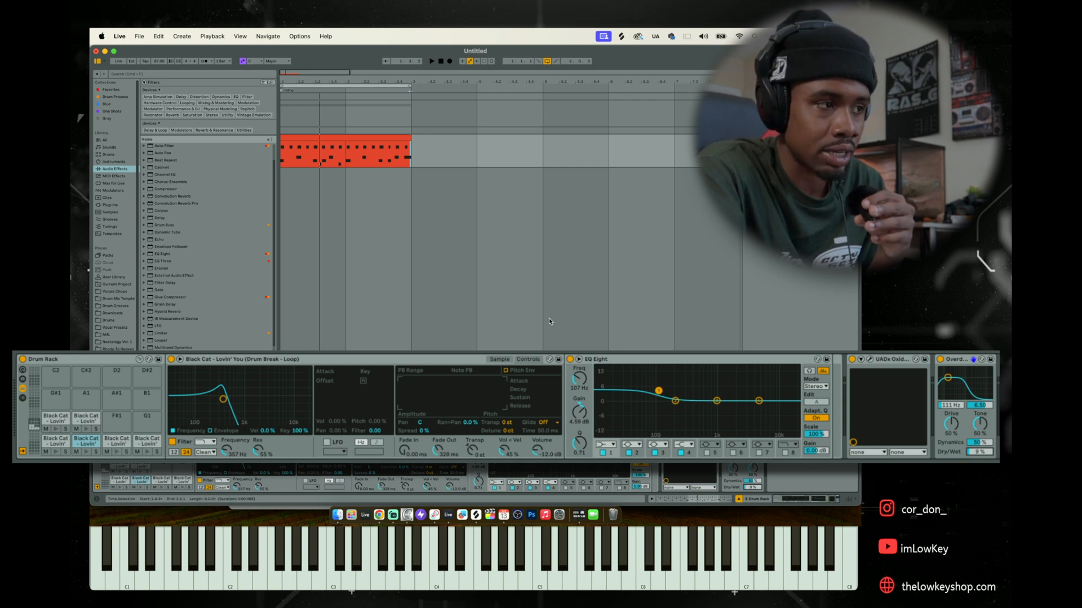
key("space")
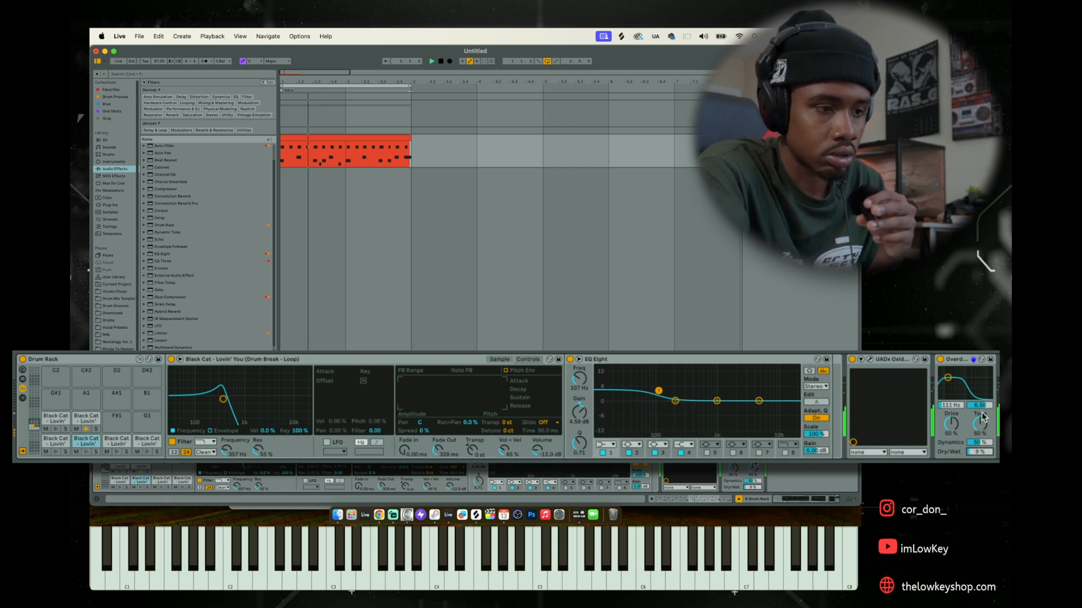
Audition different Overdrive filter bandwidths and a lower frequency, and leave it at 111 Hz with a bandwidth of 1.70.
left_click_drag(983, 411, 984, 446)
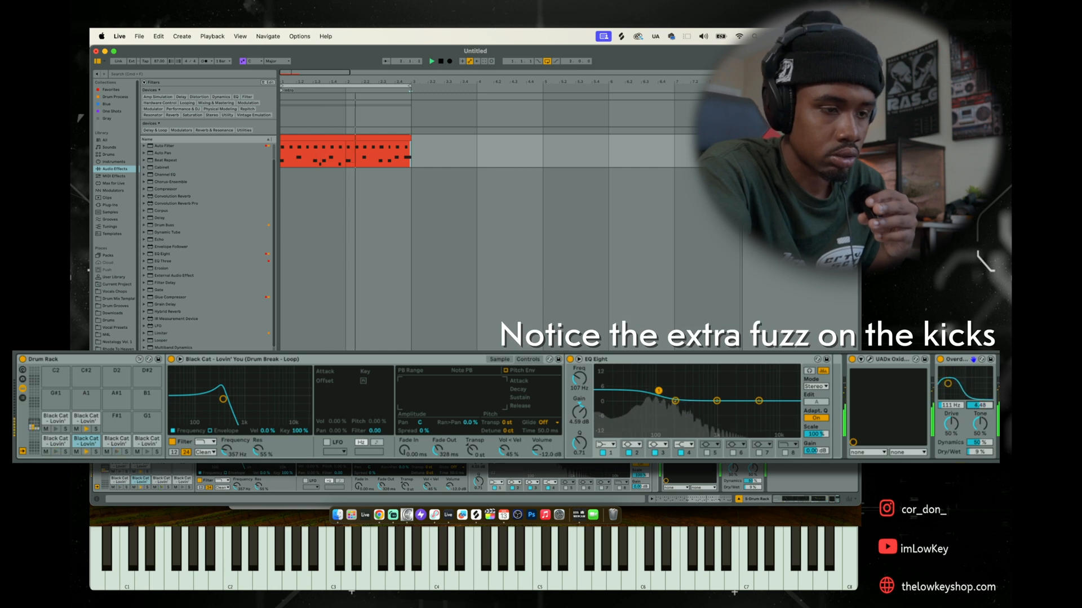
left_click_drag(983, 445, 983, 468)
left_click_drag(948, 393, 945, 370)
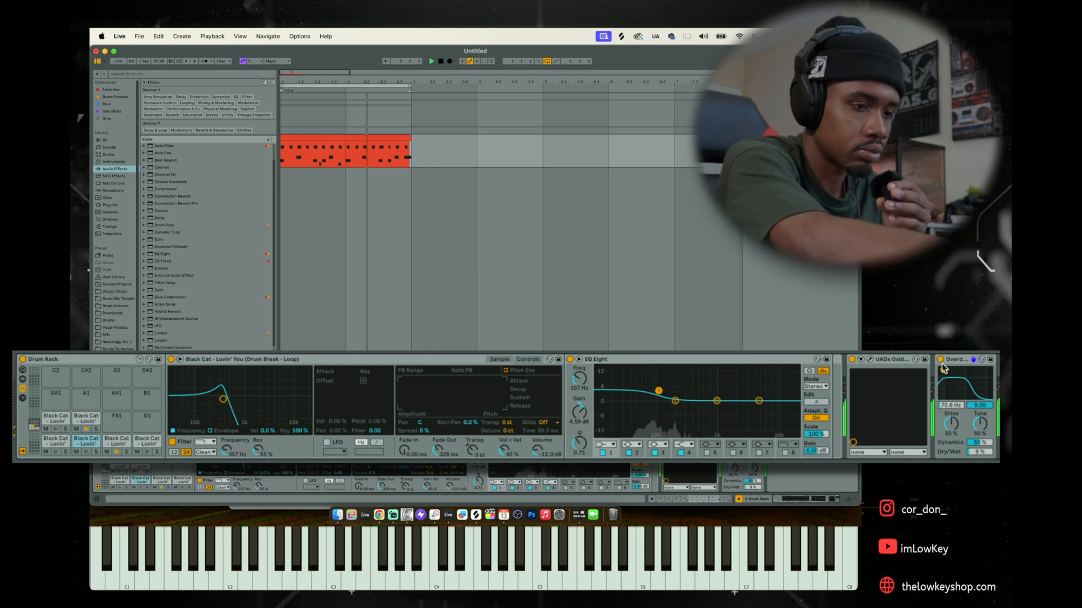
key("super+z")
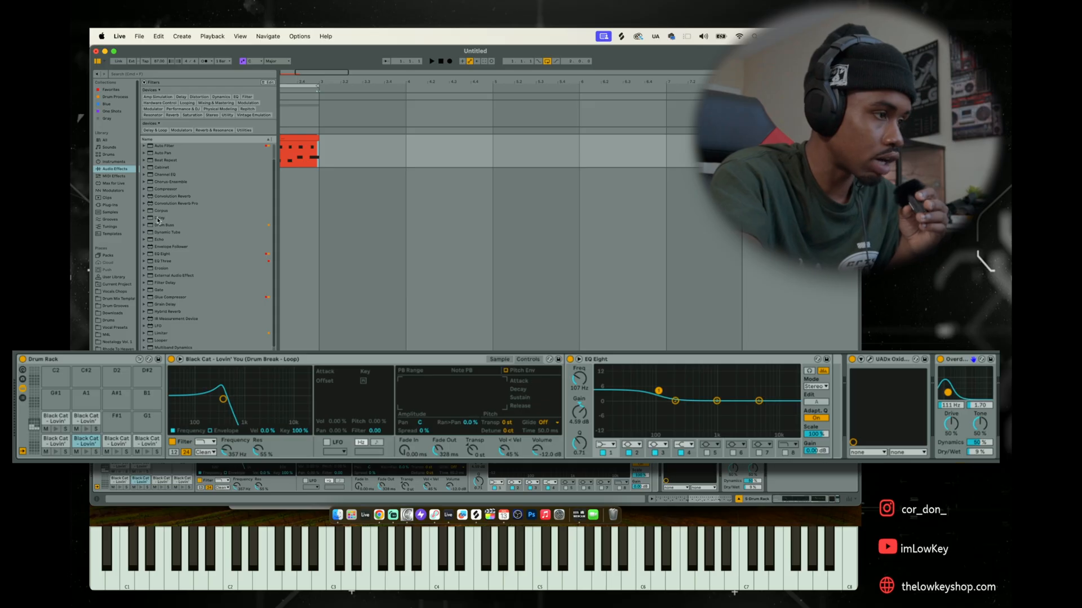
Add Drum Buss with Medium drive at 29%, crunch 64%, trim -4.06 dB and compression on, and compare it bypassed.
double_click(161, 225)
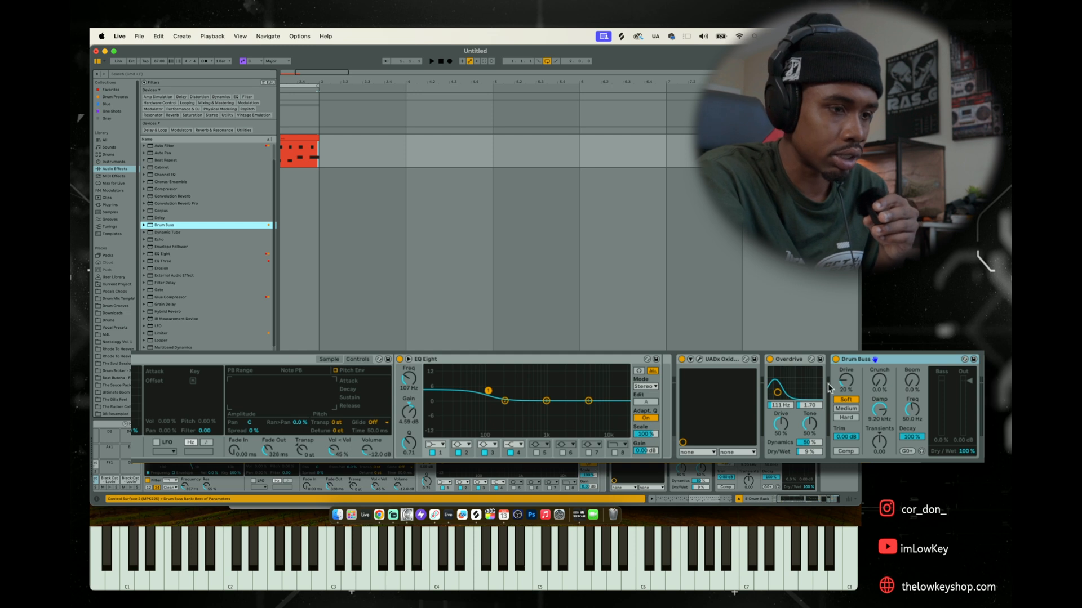
left_click(845, 408)
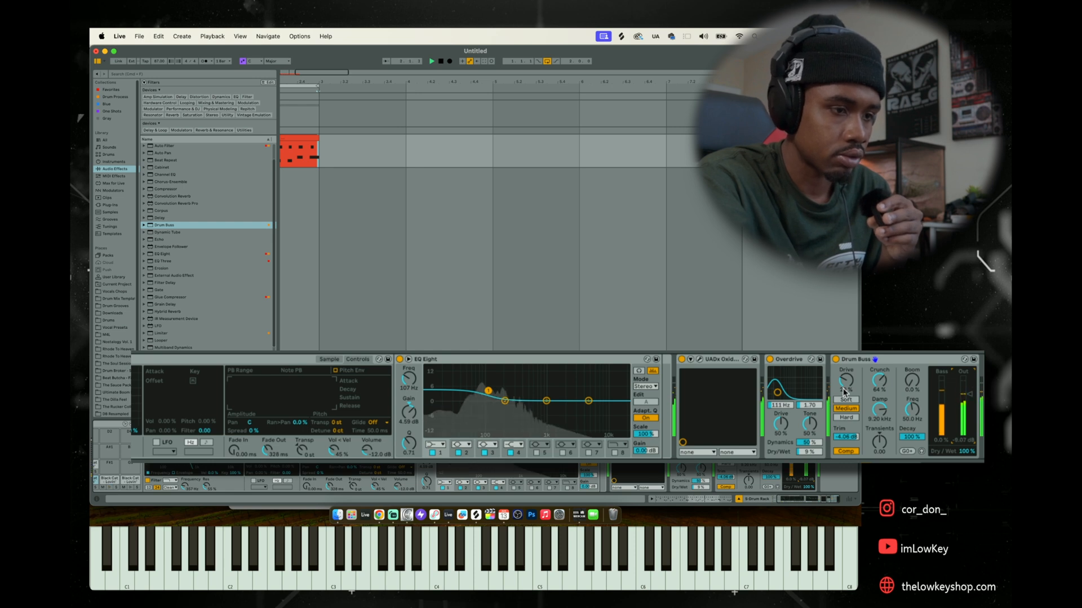
left_click(835, 360)
left_click(835, 359)
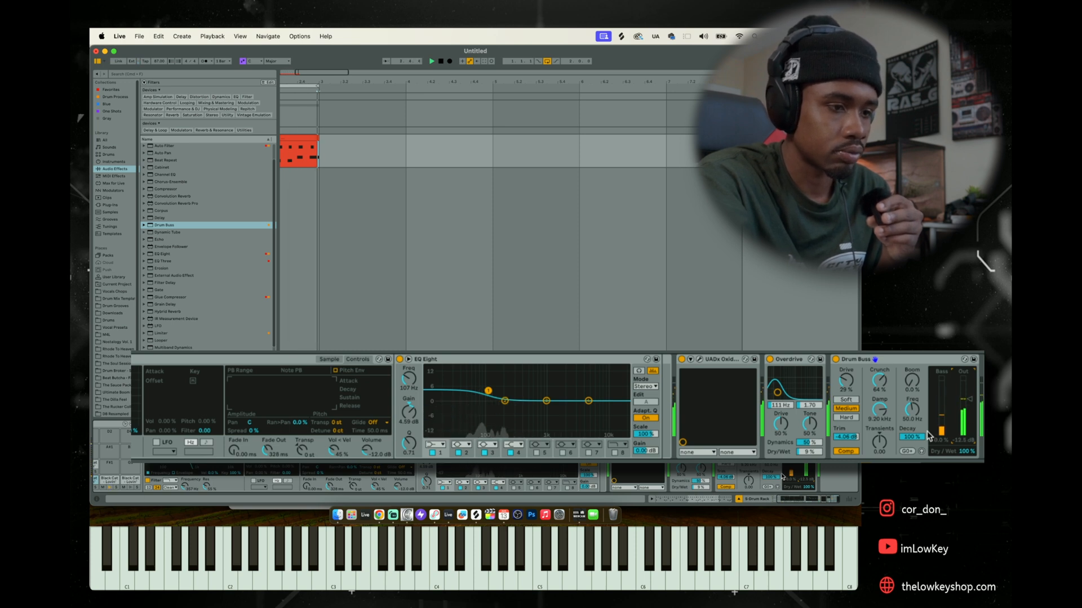
Raise Drum Buss's Boom to 84% during playback and audition the boom signal alone.
key("space")
left_click_drag(912, 380, 912, 376)
key("space")
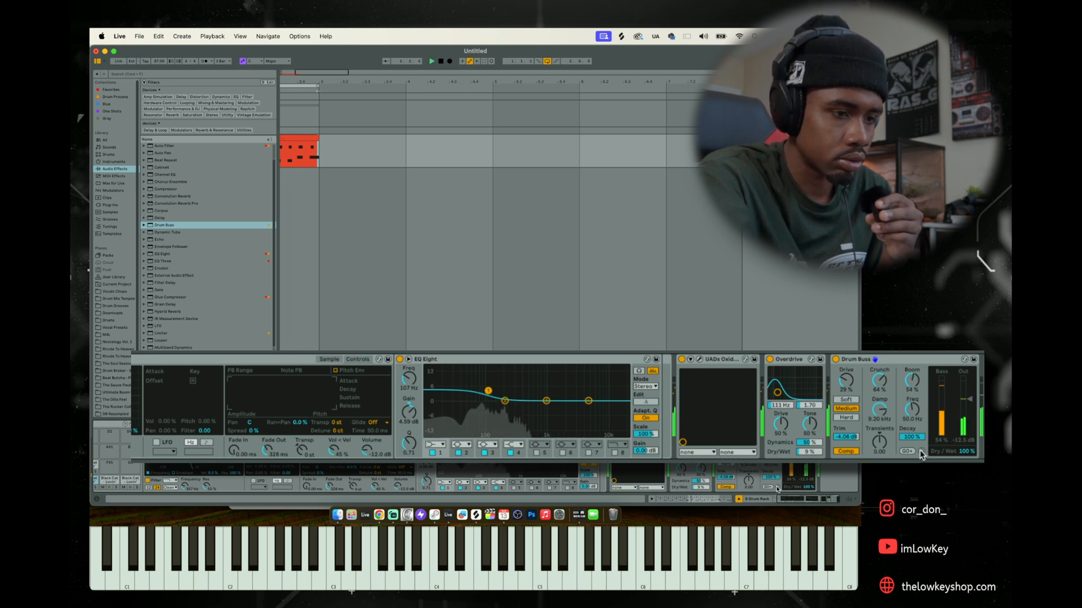
left_click_drag(912, 381, 913, 355)
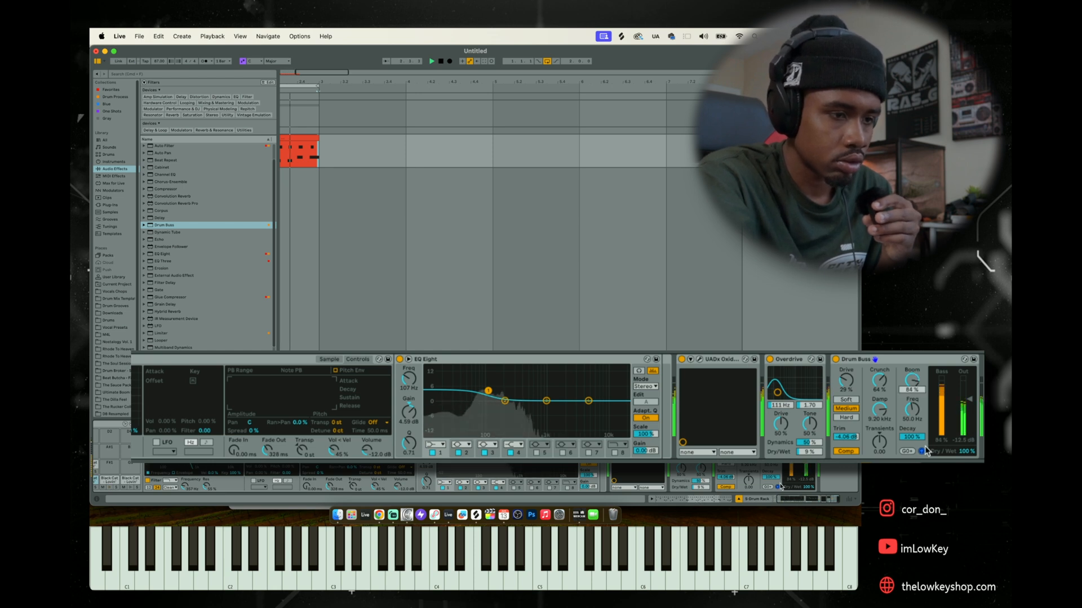
Set Drum Buss's boom frequency to 41.8 Hz, shorten the boom decay, reduce the dry/wet mix and stop playback.
left_click_drag(913, 409, 908, 449)
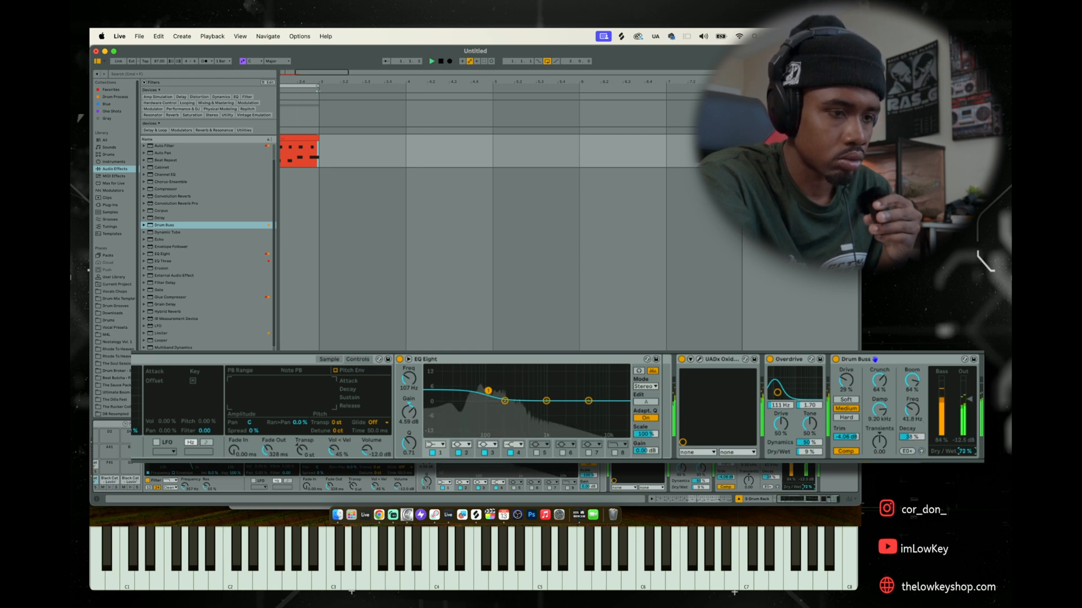
left_click_drag(963, 451, 964, 459)
key("space")
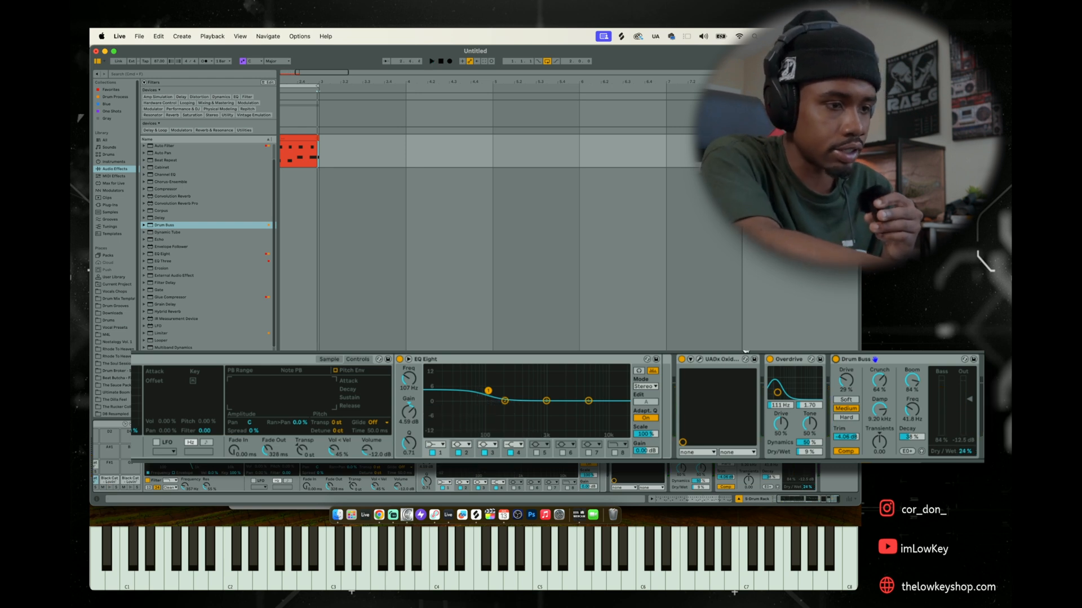
Compare the loop with the tape recorder, Overdrive and Drum Buss bypassed together and switched on, over the whole pattern.
left_click(849, 361)
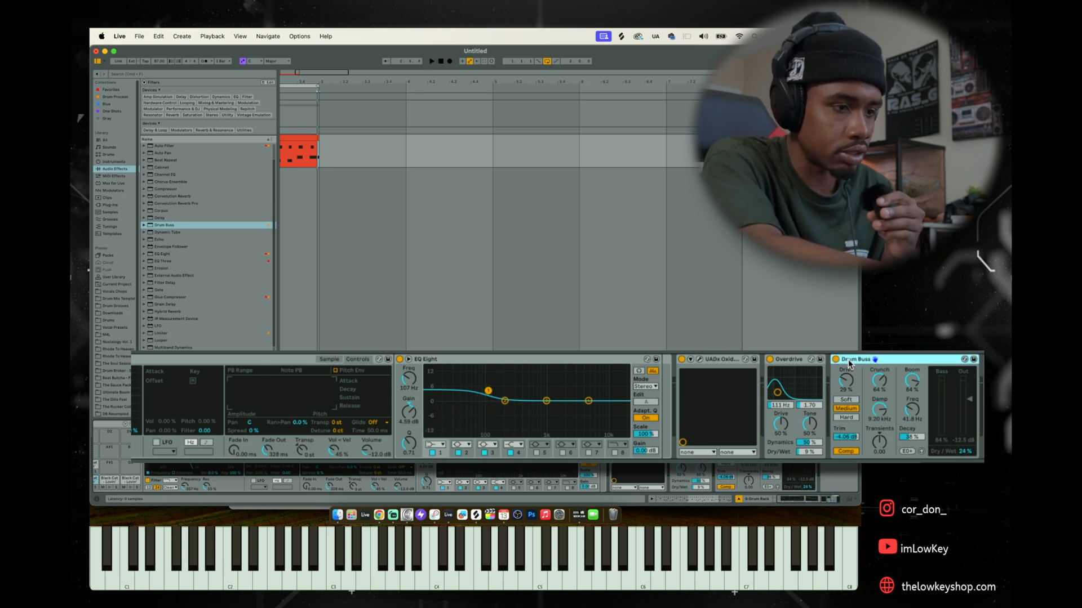
left_click(725, 361)
key("space")
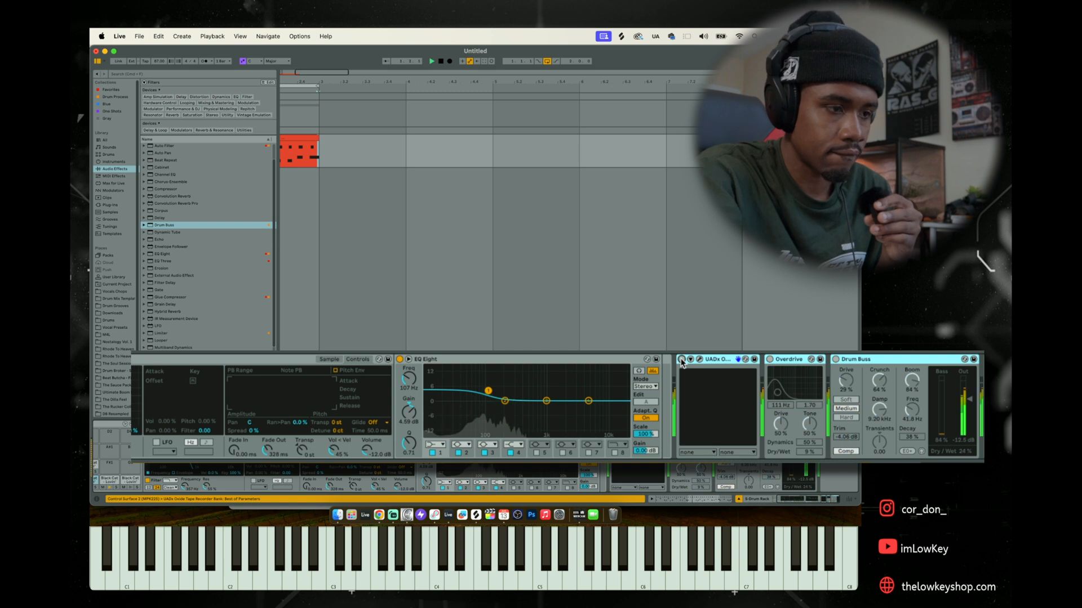
left_click(681, 360)
left_click(681, 360)
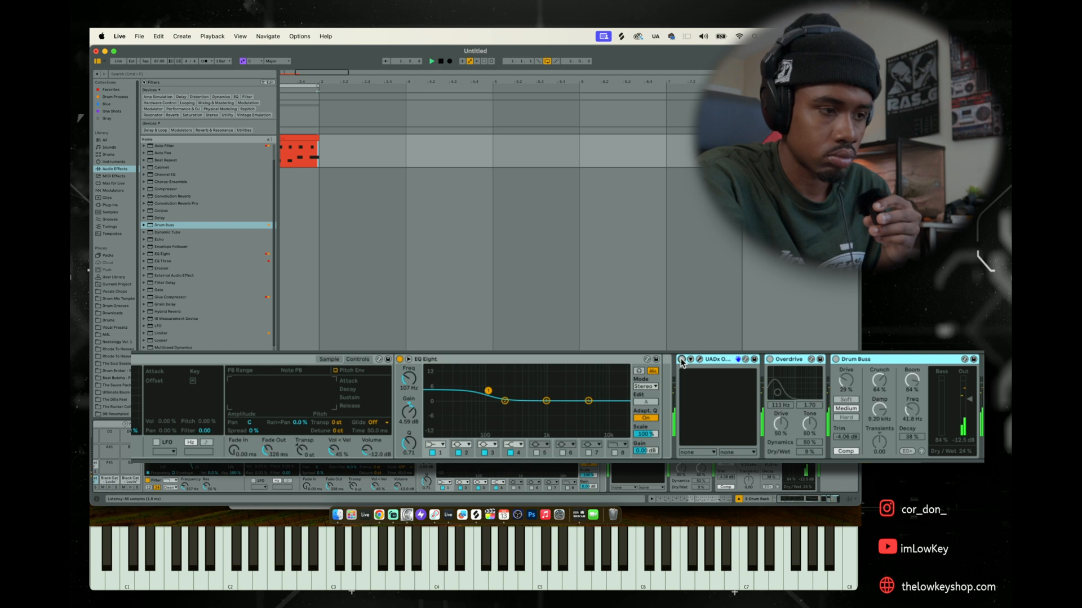
left_click(681, 360)
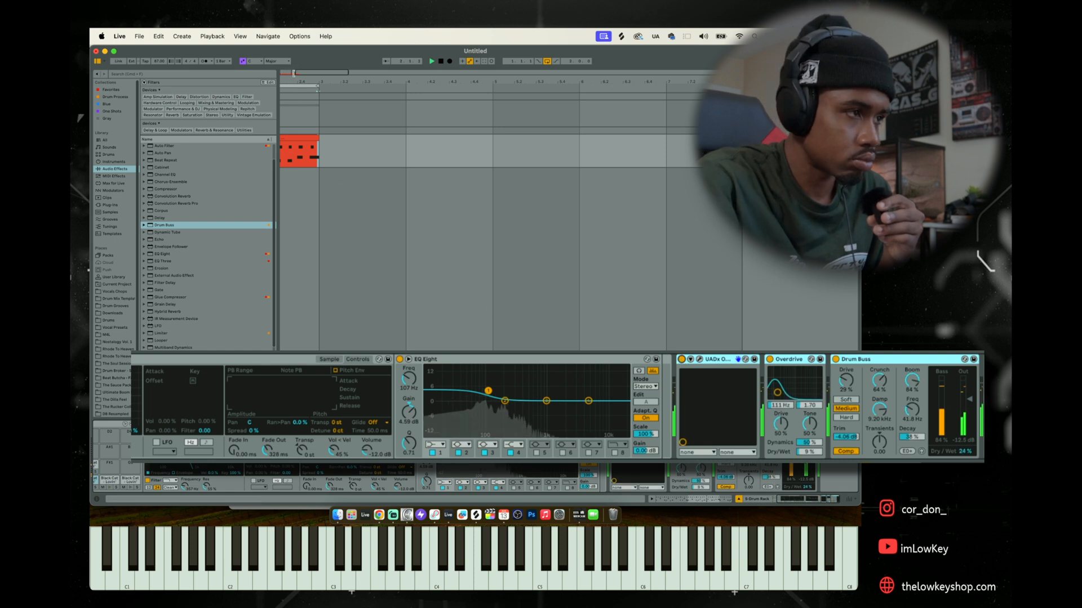
mouse_move(384, 76)
left_mouse_down()
mouse_move(384, 92)
mouse_move(385, 80)
left_mouse_up()
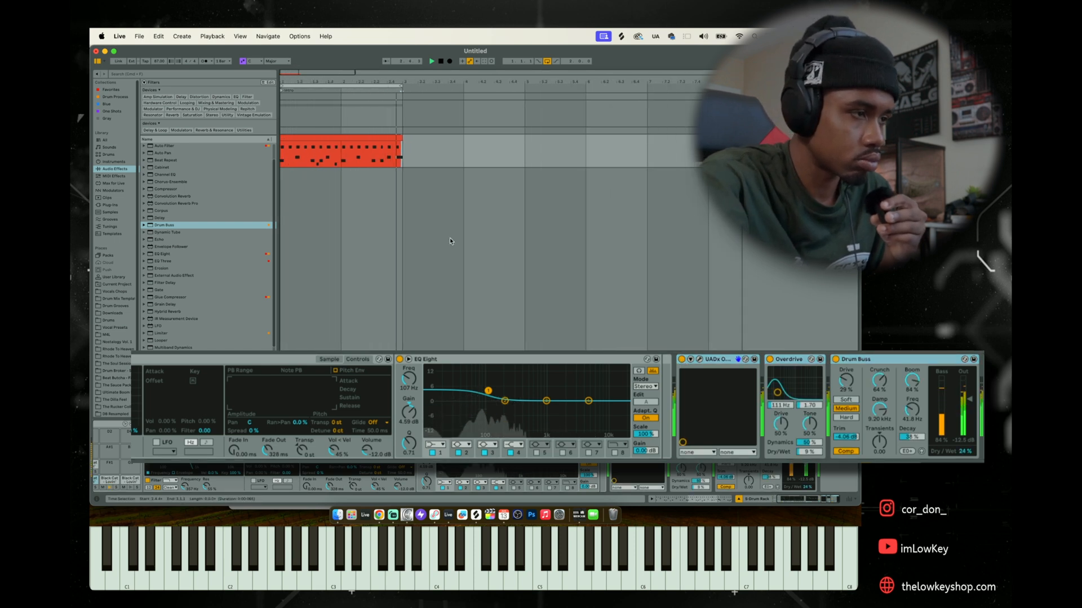
key("space")
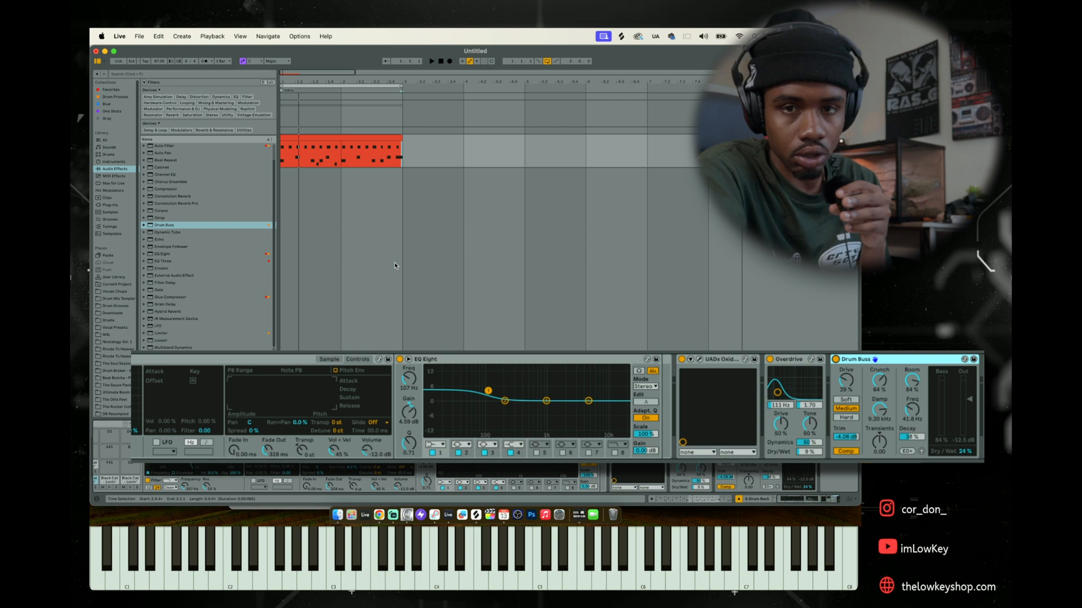
Insert an audio track below the Drum Rack track with its input set to Resampling.
key("super+t")
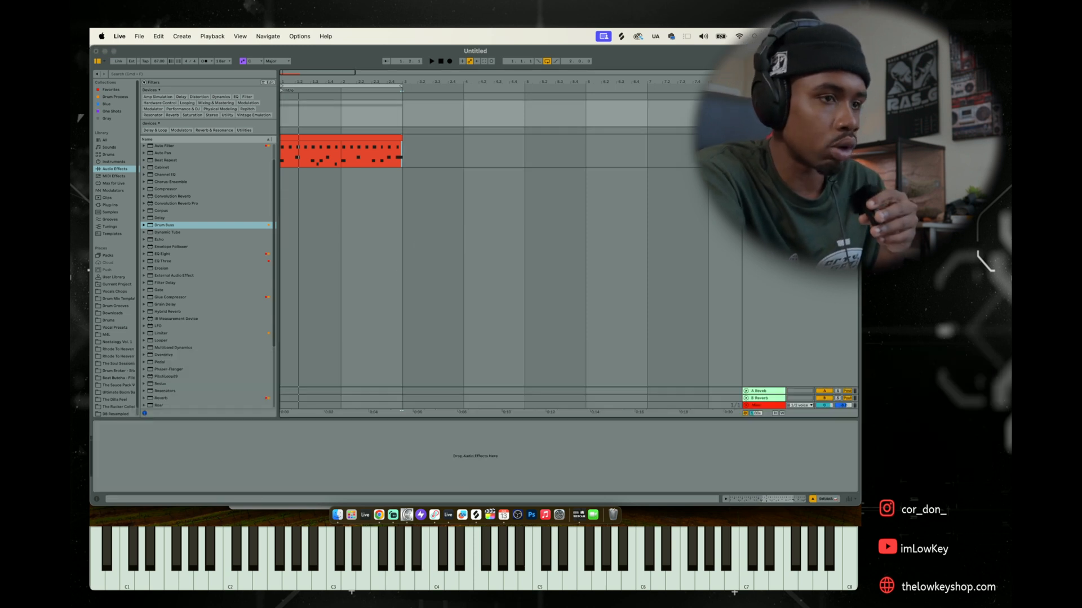
key("Up")
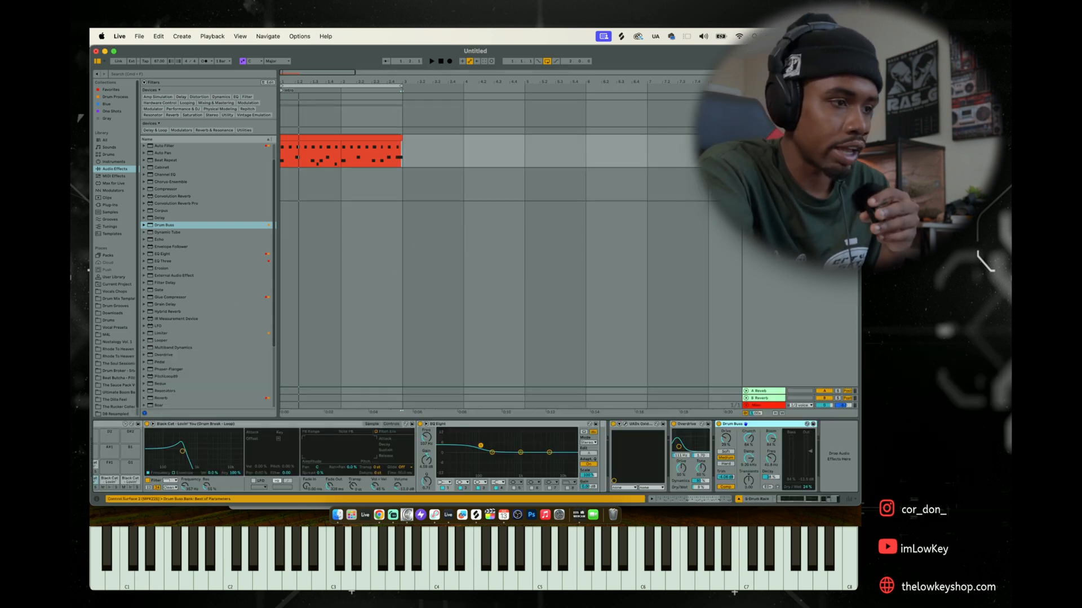
right_click(756, 185)
left_click(773, 186)
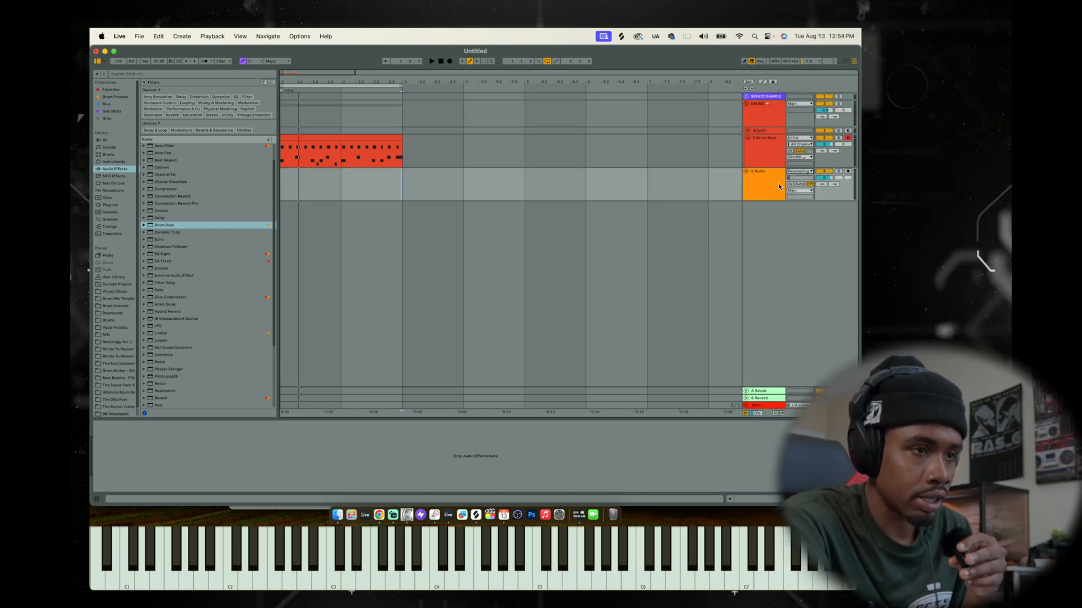
Arm the resampling track and record the processed two-bar drum loop onto it as audio.
key("super+a")
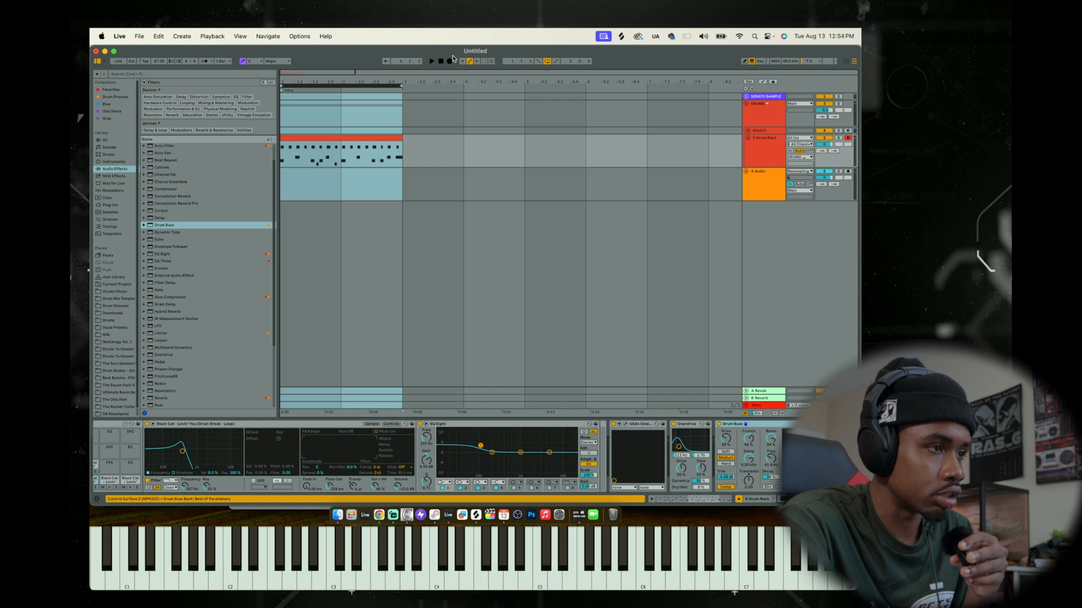
left_click(848, 173)
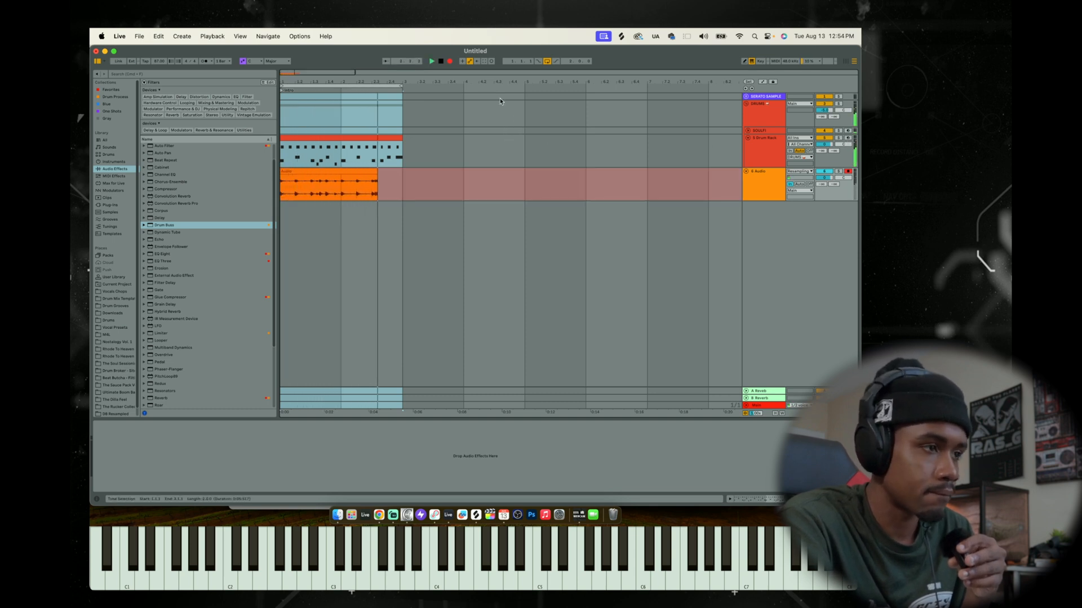
left_click(450, 60)
left_click(410, 105)
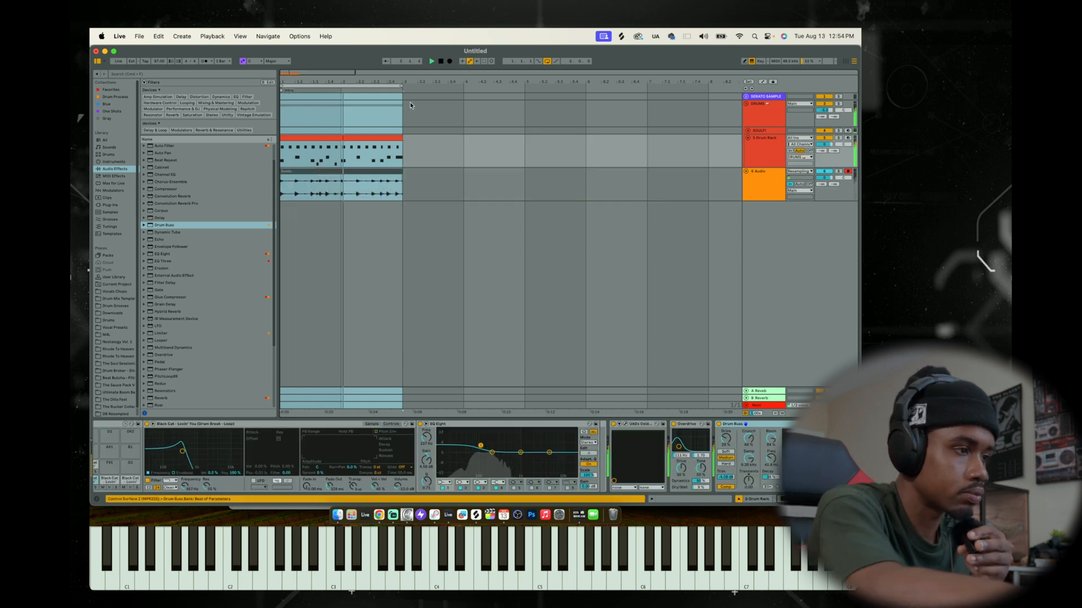
Solo the resampled audio track, listen to it and open the recorded clip to inspect its waveform.
left_click(842, 171)
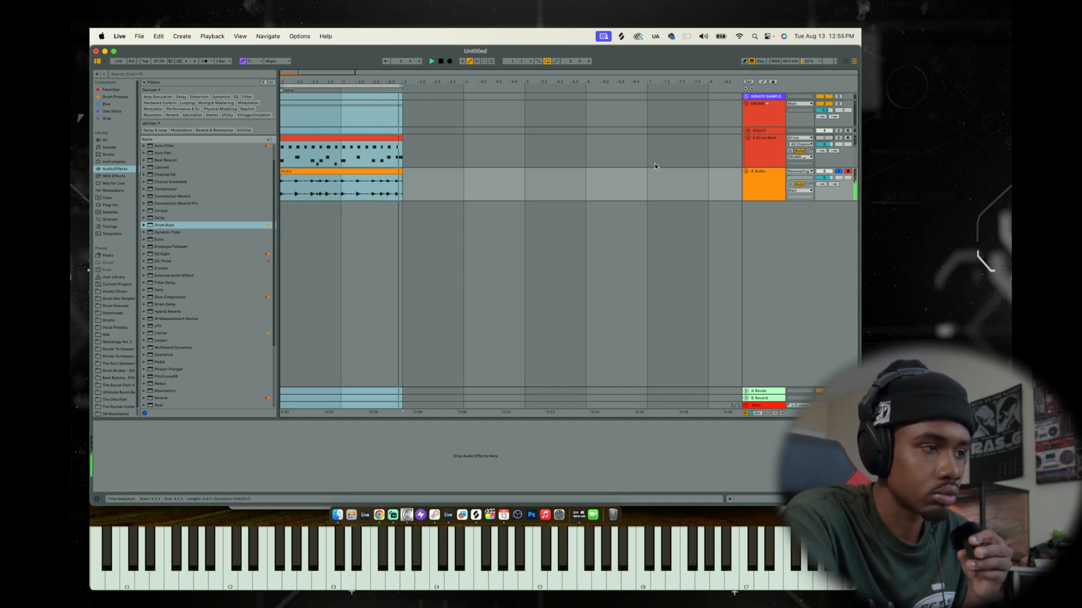
key("space")
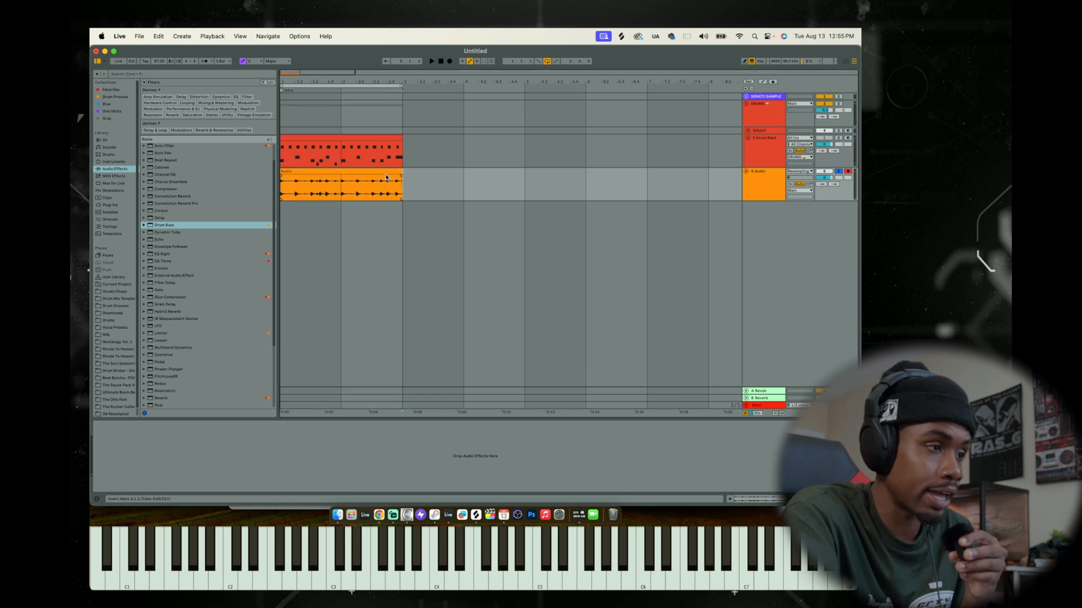
left_click(389, 180)
double_click(310, 173)
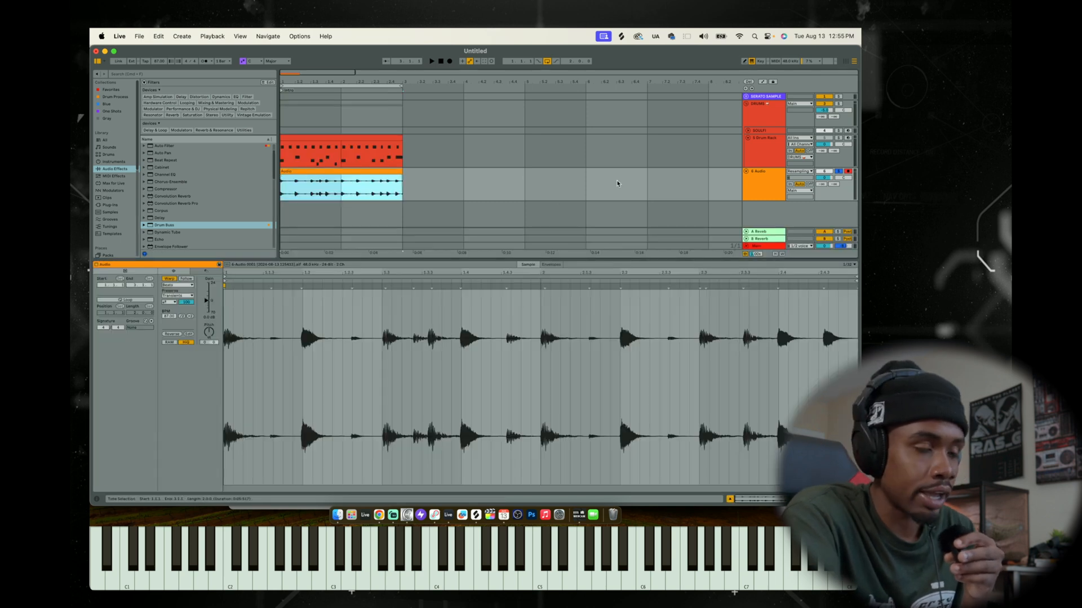
Add a Glue Compressor to the resampled track, lowering its threshold and raising its makeup gain during playback.
key("shift+Tab")
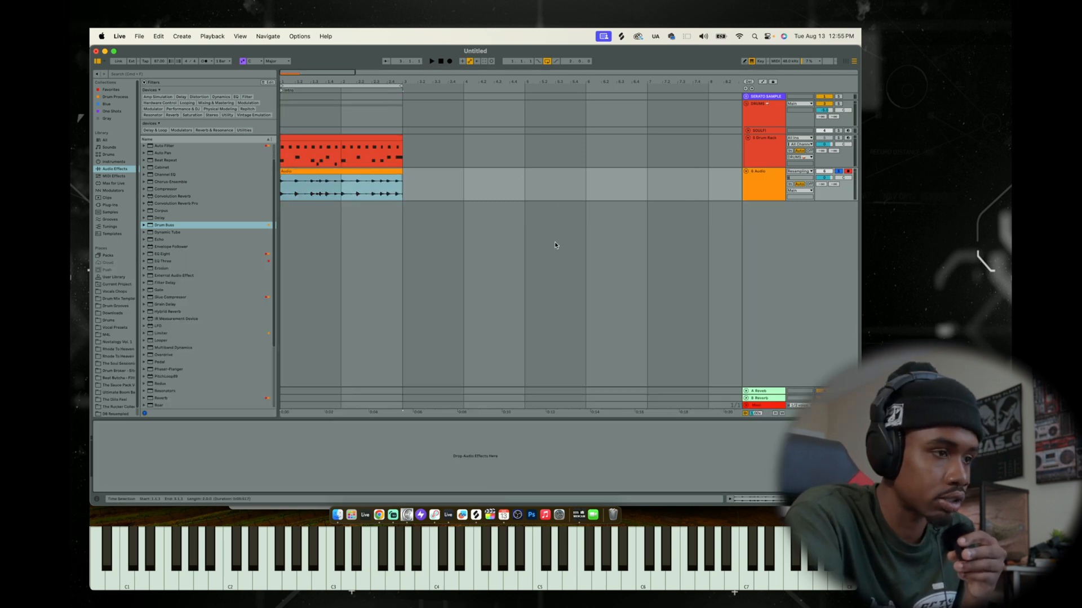
key("space")
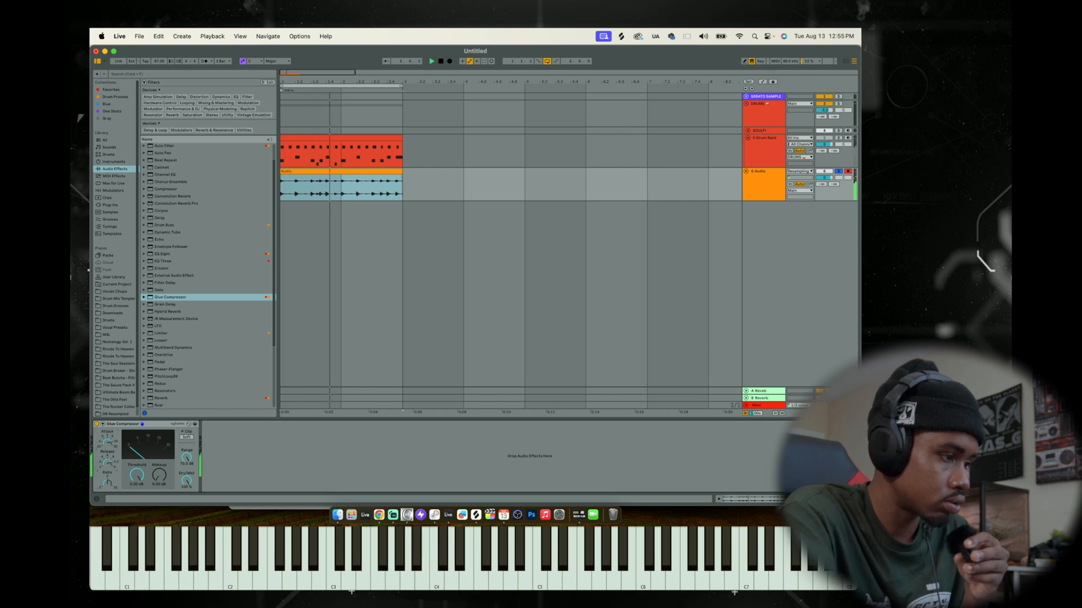
left_click_drag(137, 476, 160, 464)
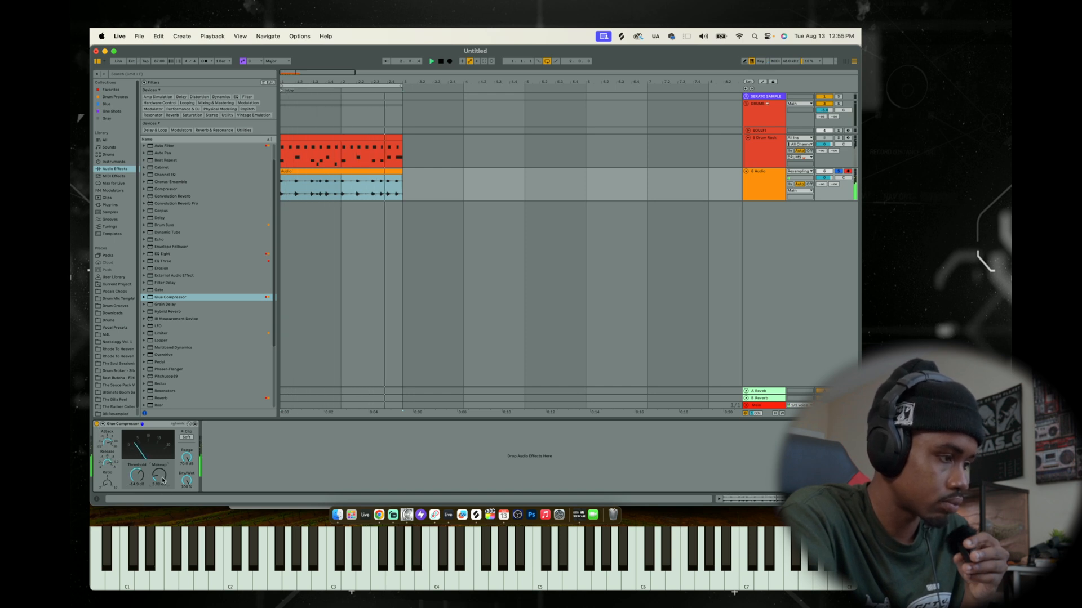
Set the recorded clip's warp mode to Re-Pitch with warping on, and audition it while changing the project tempo.
double_click(332, 172)
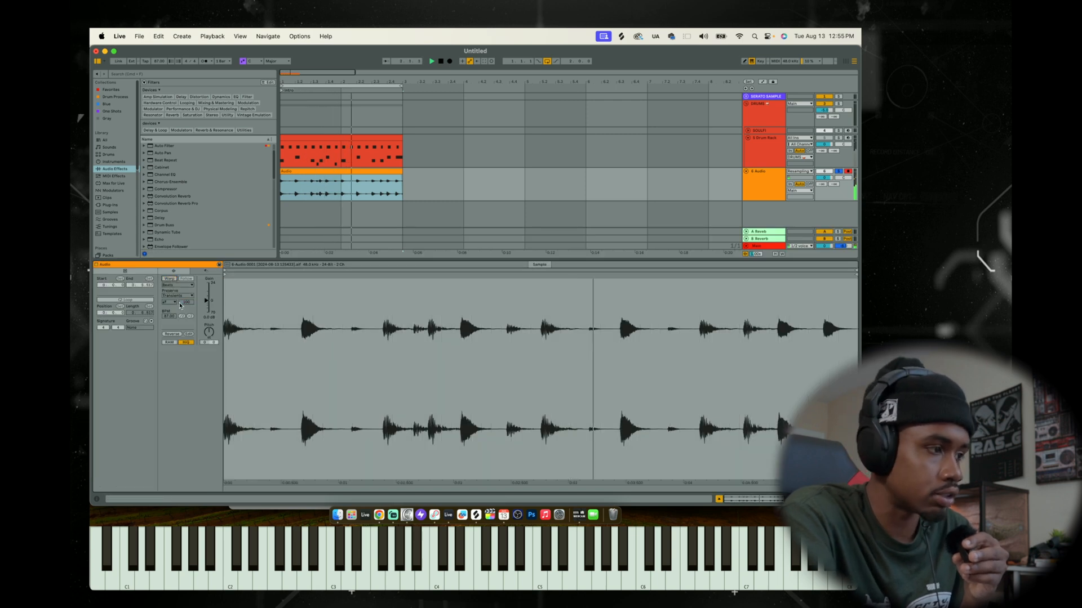
left_click(178, 285)
left_click(177, 309)
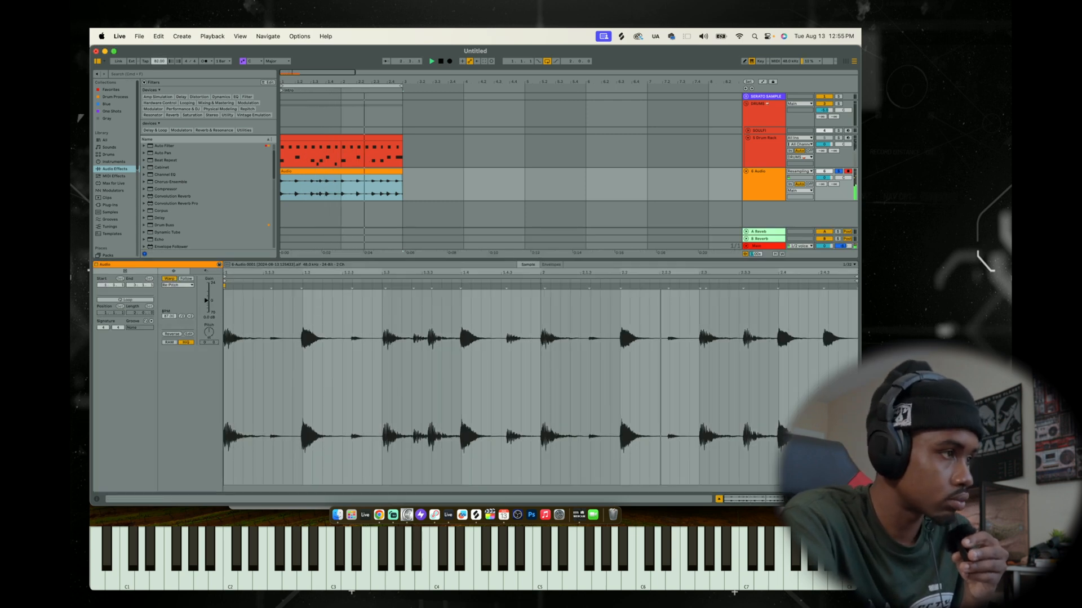
left_click_drag(159, 60, 159, 59)
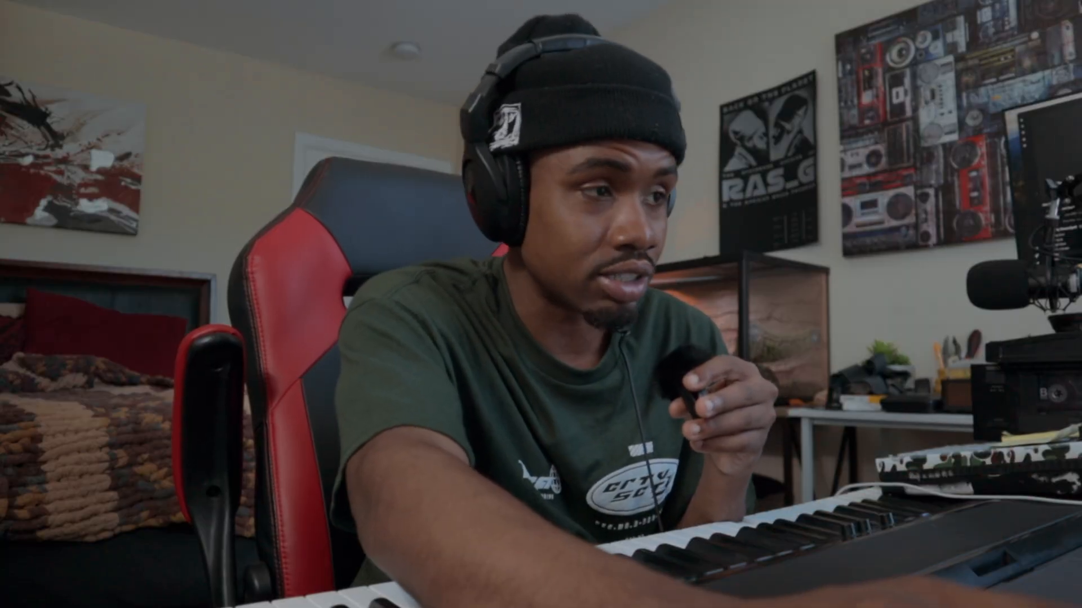
Slice the recorded clip to a new MIDI track, one slice per 1/8 note, with the Built-in preset and warped timing preserved.
right_click(367, 172)
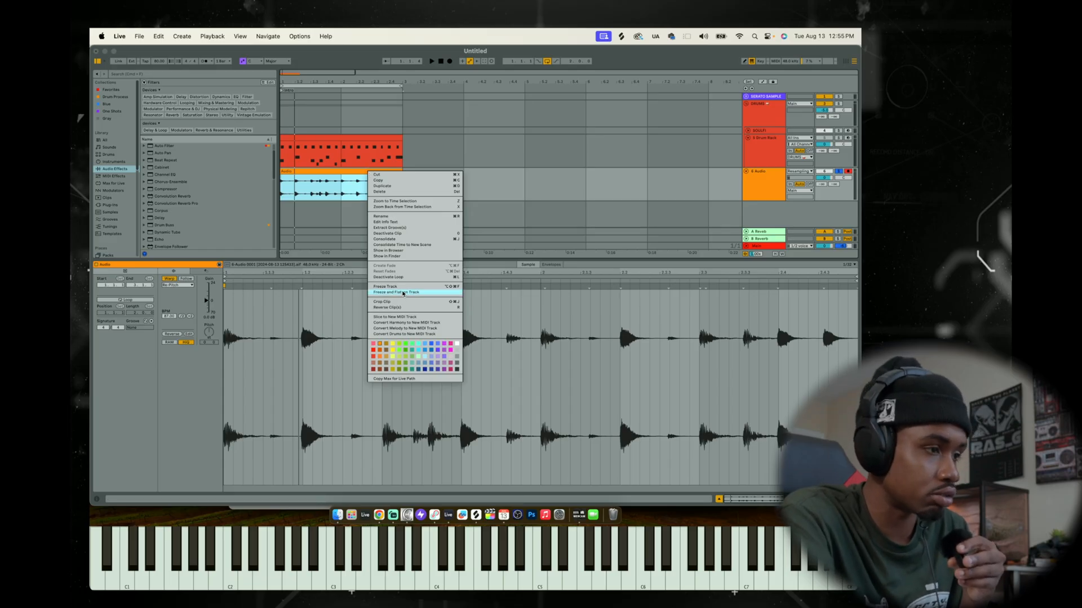
left_click(398, 317)
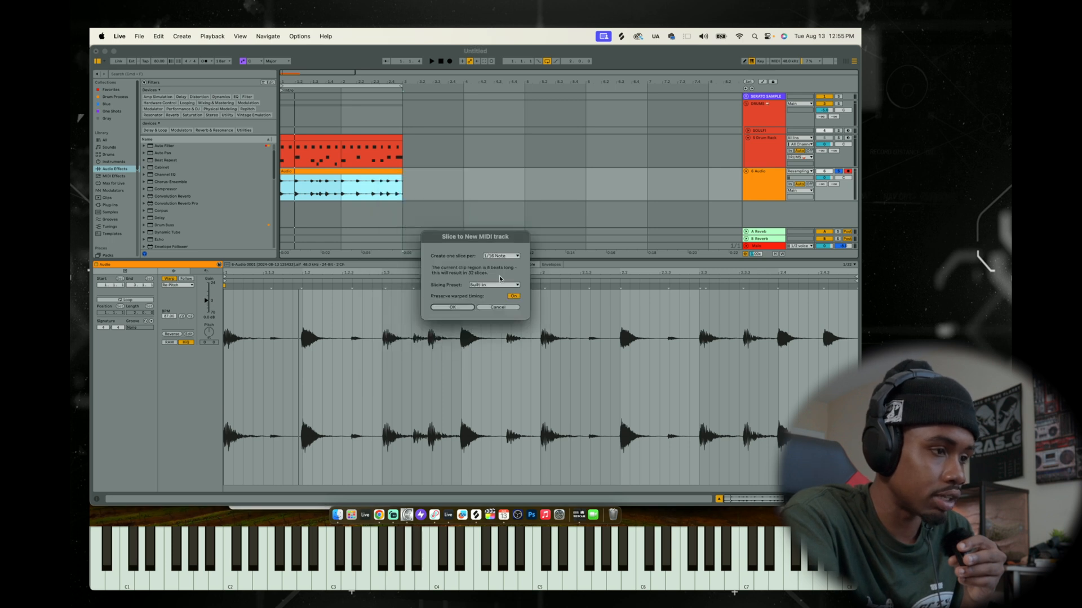
left_click(501, 255)
left_click(498, 297)
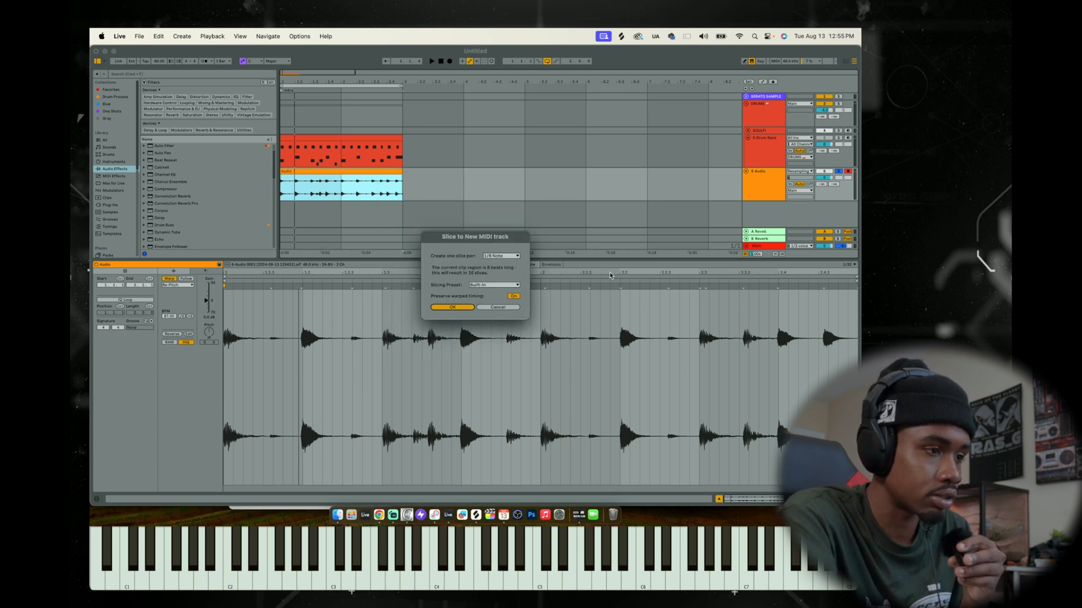
key("Return")
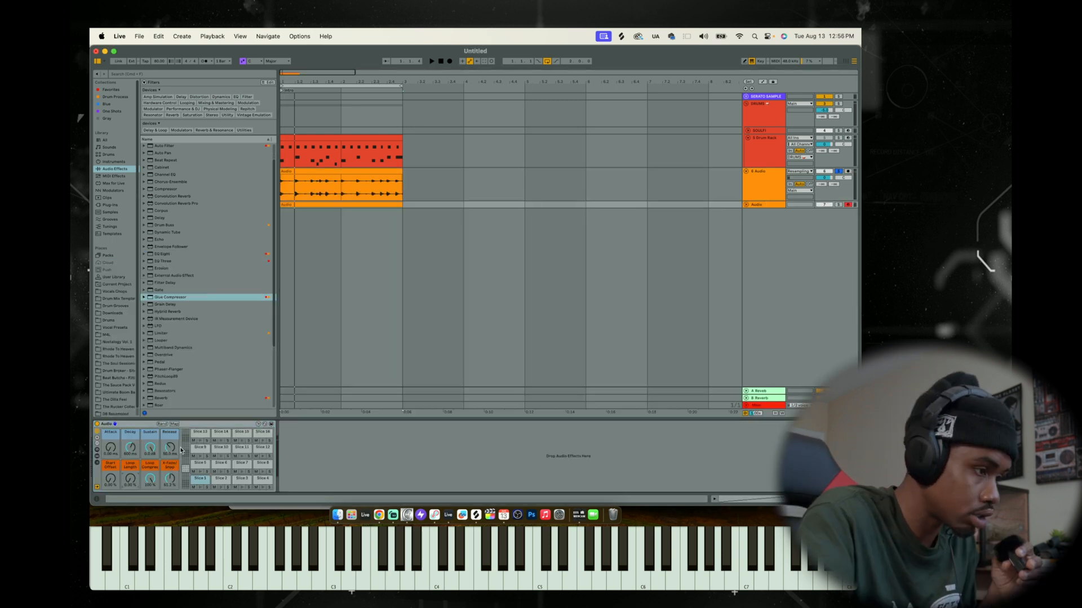